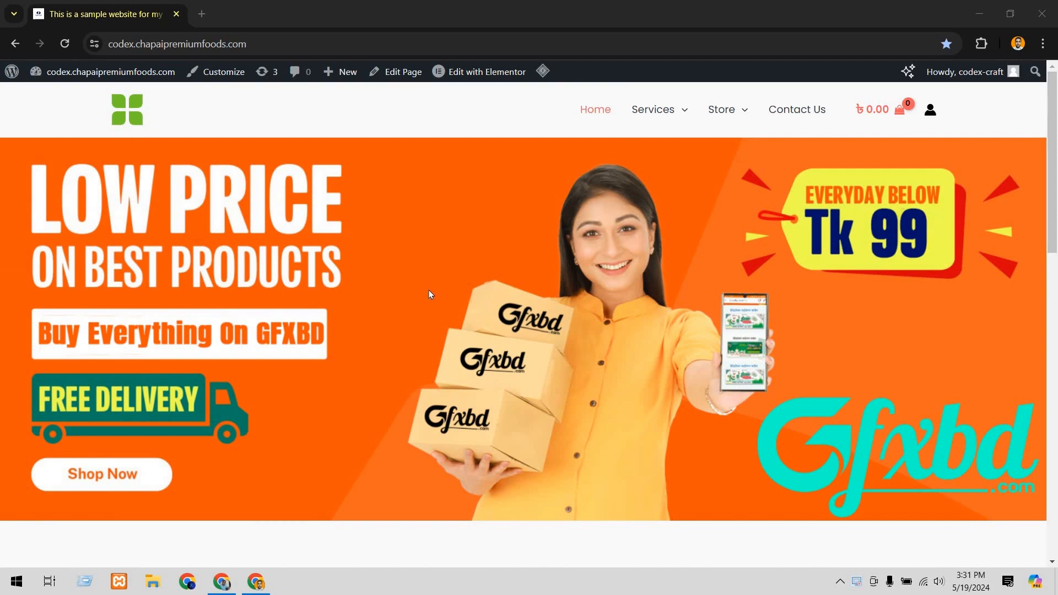
# - From the storefront's admin dashboard, open the product list and start a new WooCommerce product
pyautogui.scroll(-5, 571, 354)
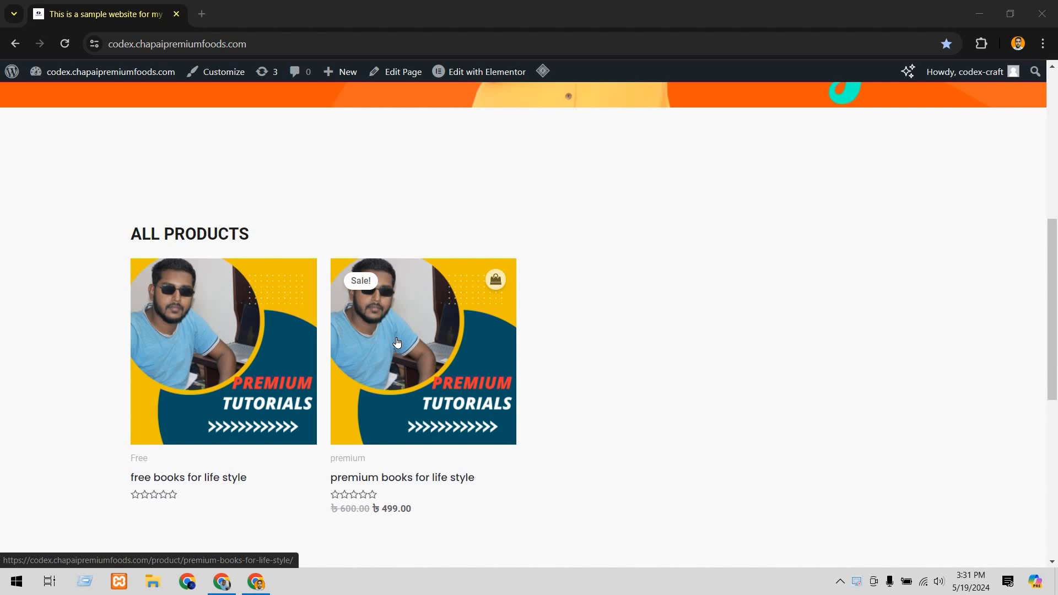
pyautogui.scroll(8, 455, 359)
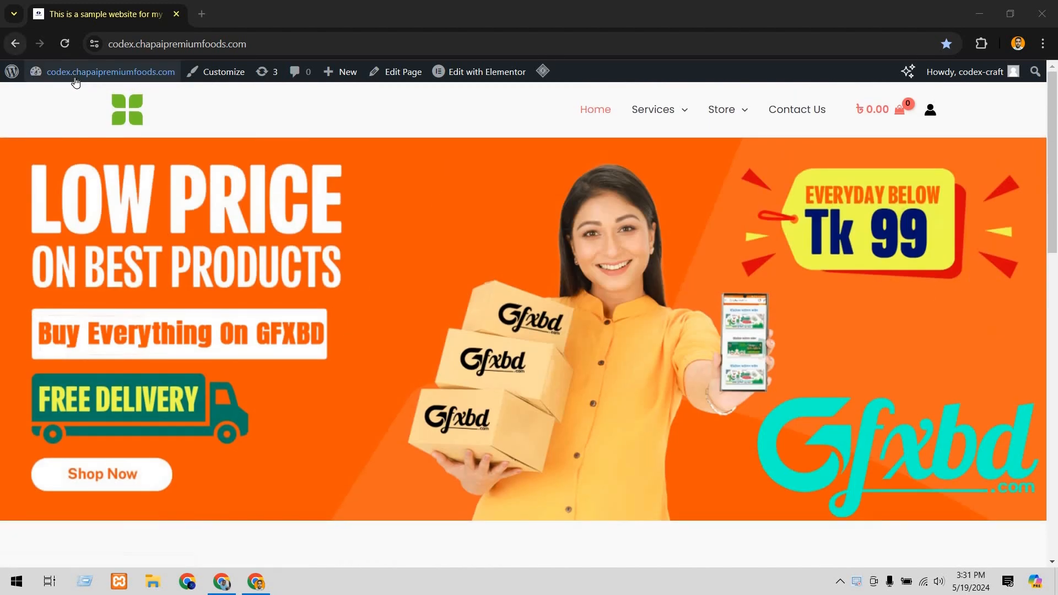
pyautogui.moveTo(71, 74)
pyautogui.click(69, 100)
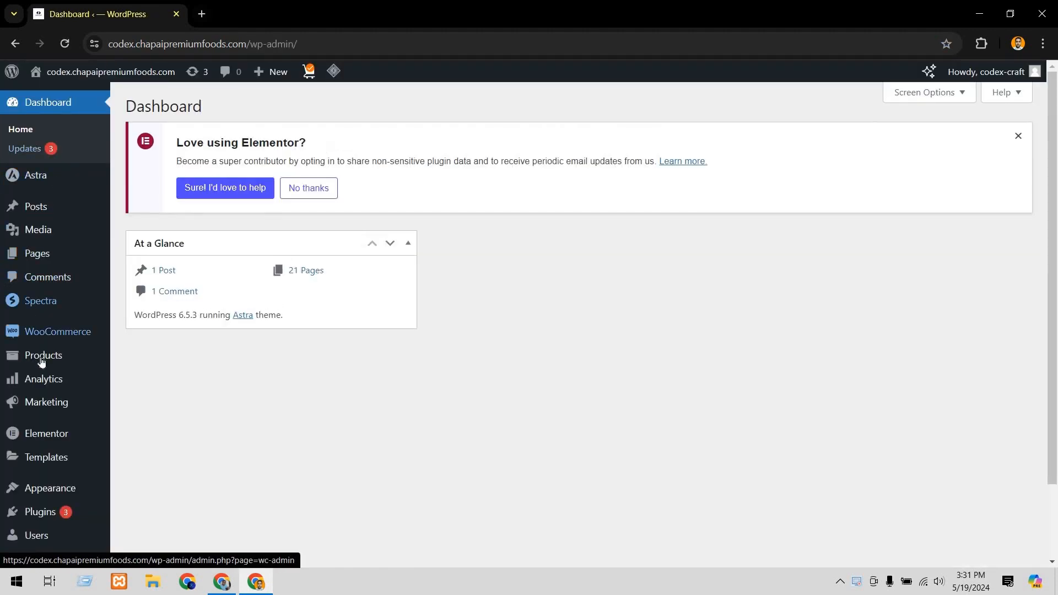
pyautogui.moveTo(41, 361)
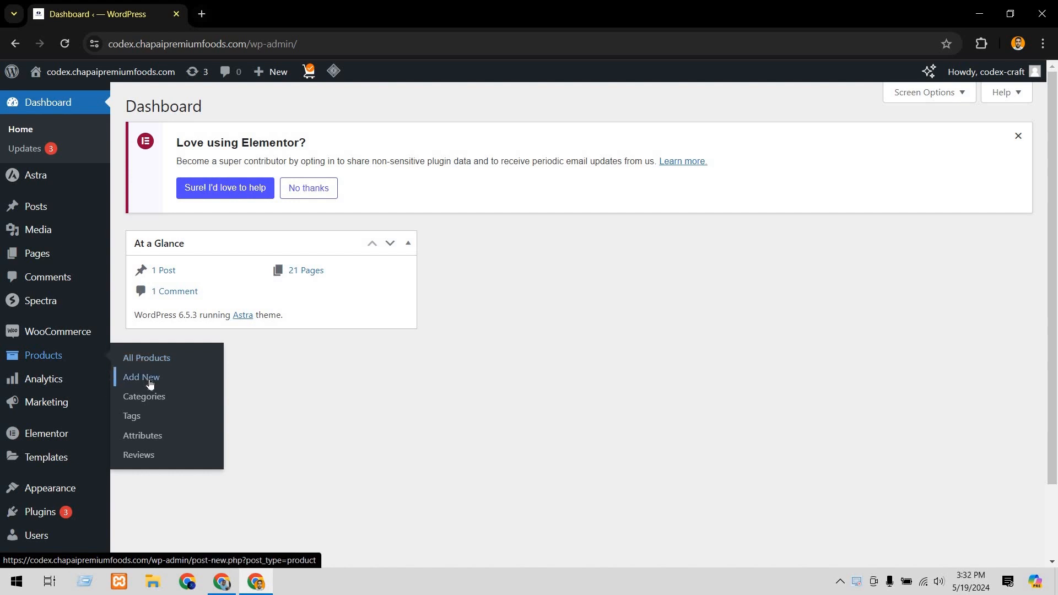
pyautogui.click(147, 362)
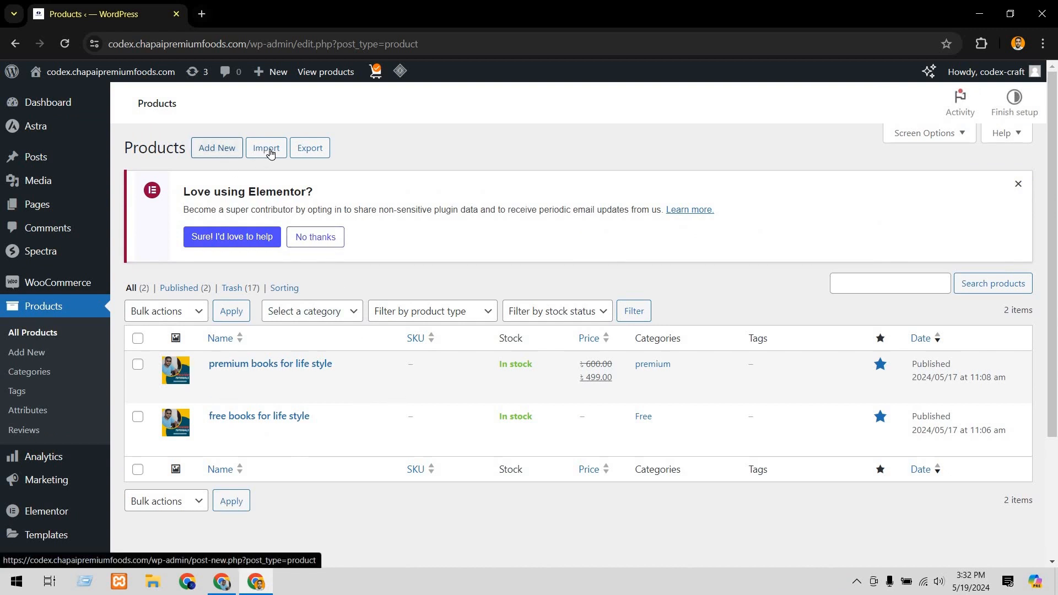
pyautogui.click(210, 149)
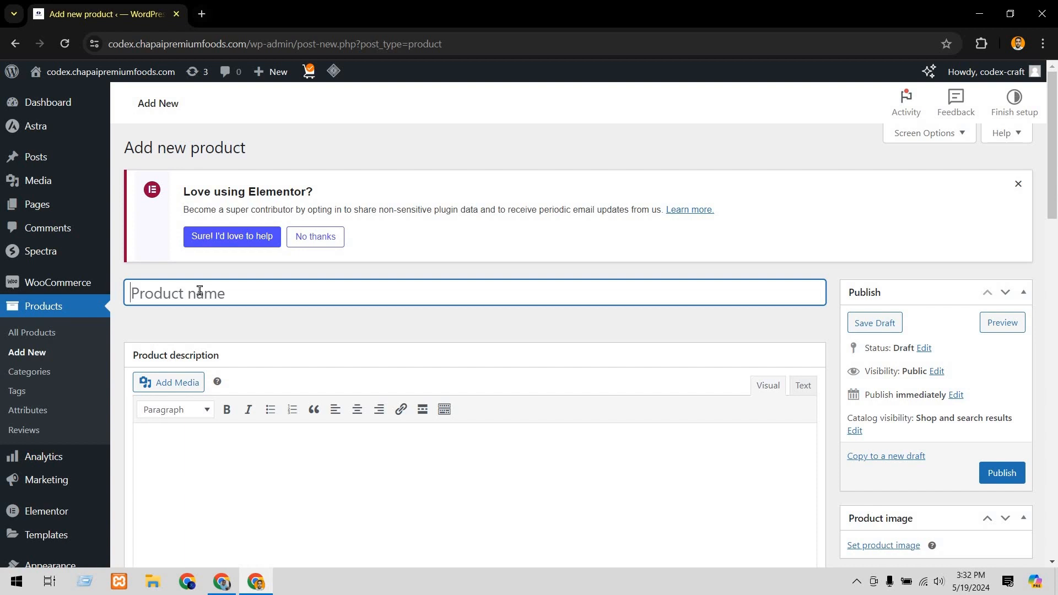
# - Name the product "Premium logo" and enter "description" as its product description
pyautogui.write('Premium logo')
pyautogui.scroll(-3, 251, 337)
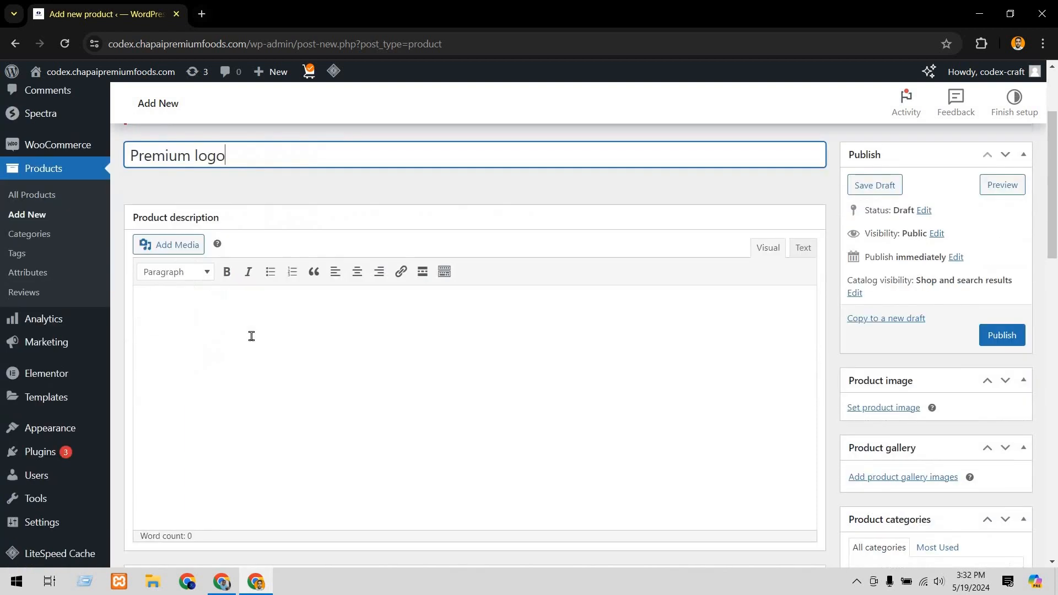
pyautogui.click(251, 337)
pyautogui.write('des')
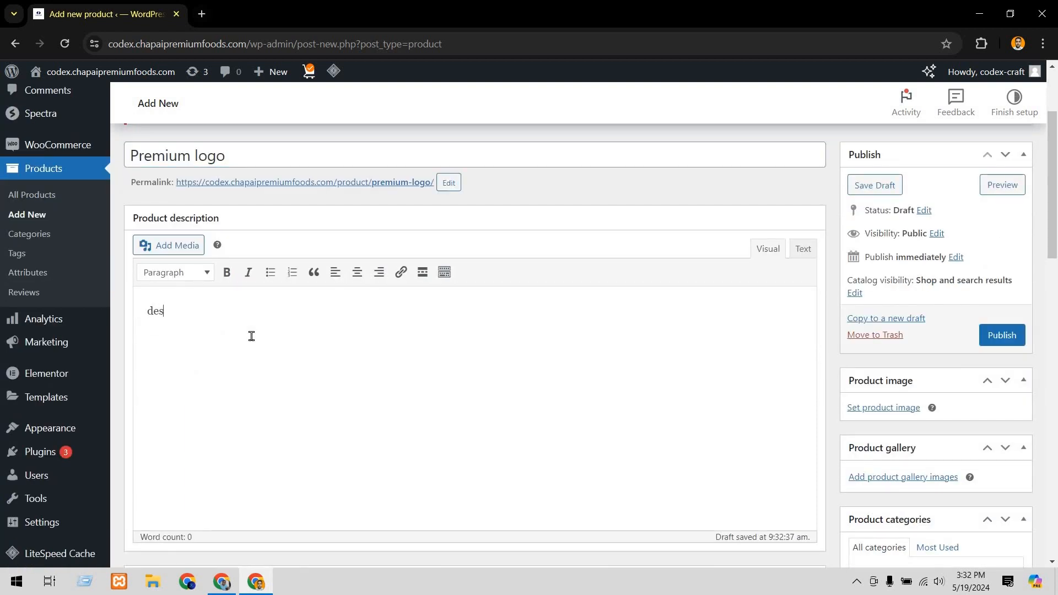
pyautogui.write('cription')
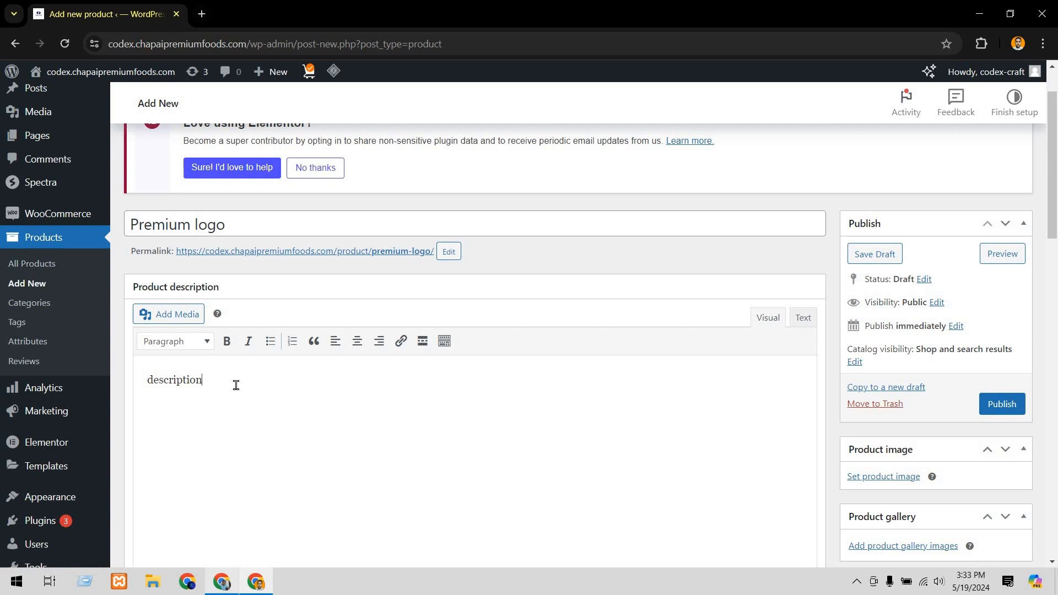
# - Mark the simple product as virtual and downloadable in its product data
pyautogui.scroll(-10, 251, 403)
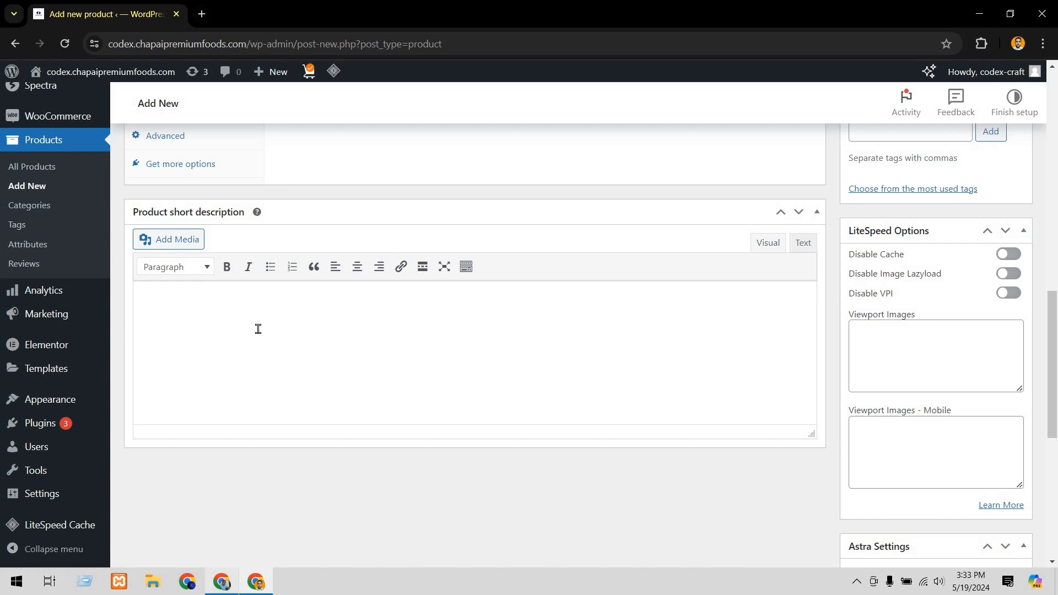
pyautogui.scroll(14, 258, 329)
pyautogui.scroll(-5, 267, 328)
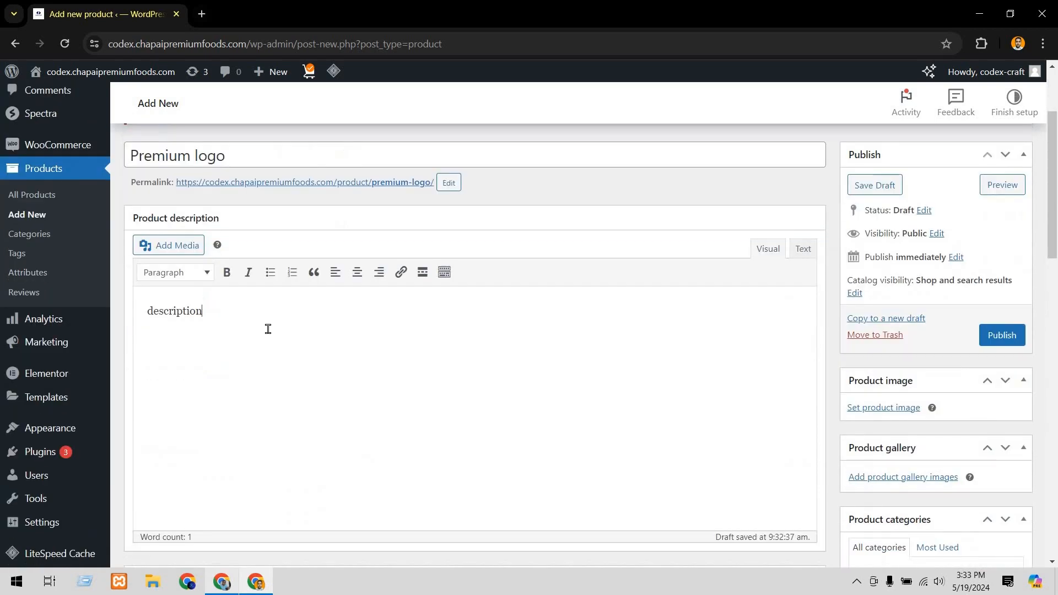
pyautogui.scroll(1, 236, 244)
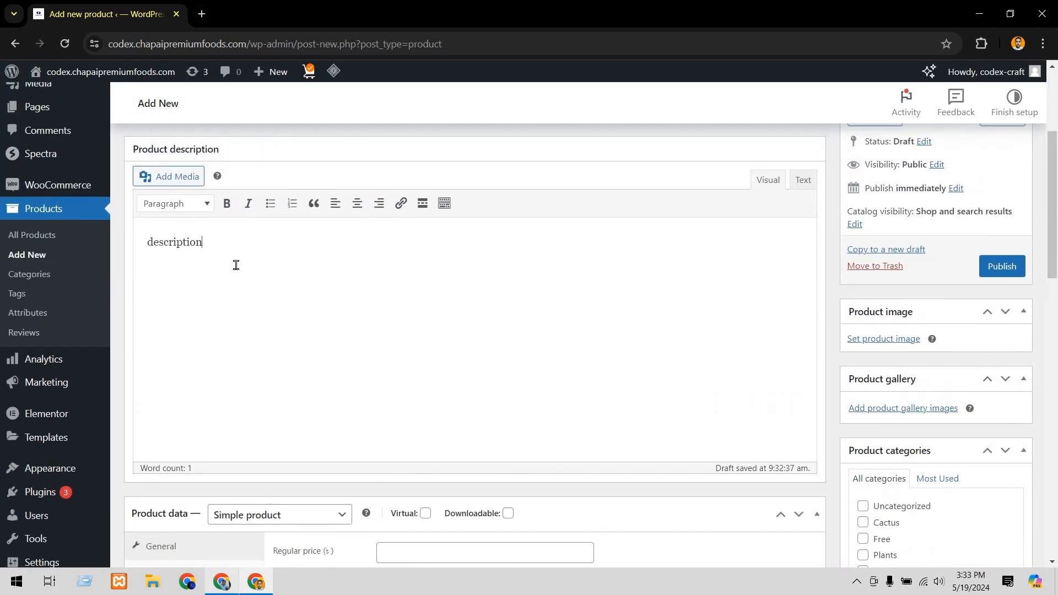
pyautogui.scroll(-1, 237, 270)
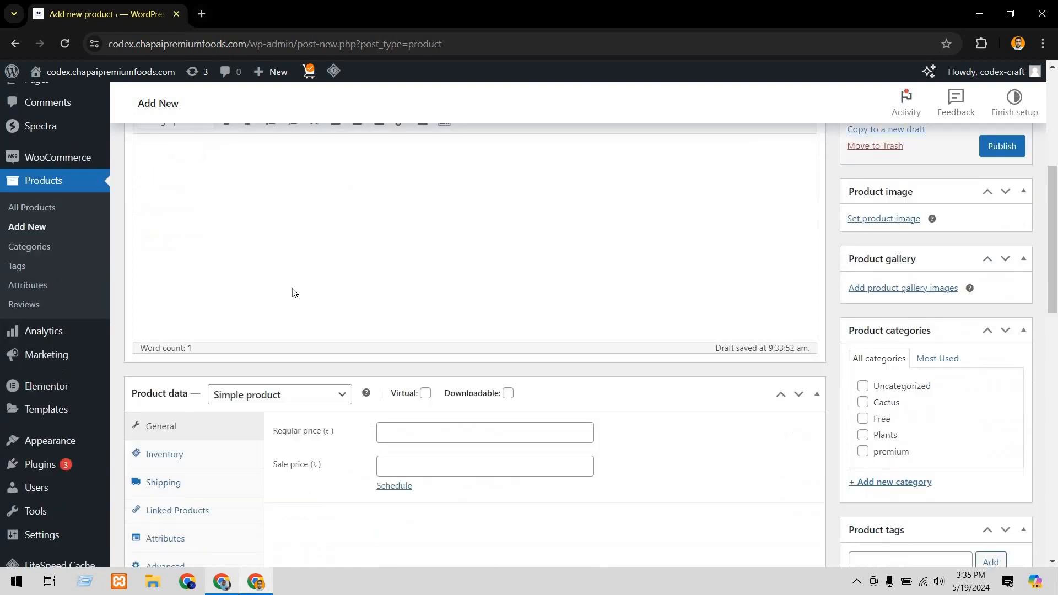
pyautogui.scroll(-2, 293, 292)
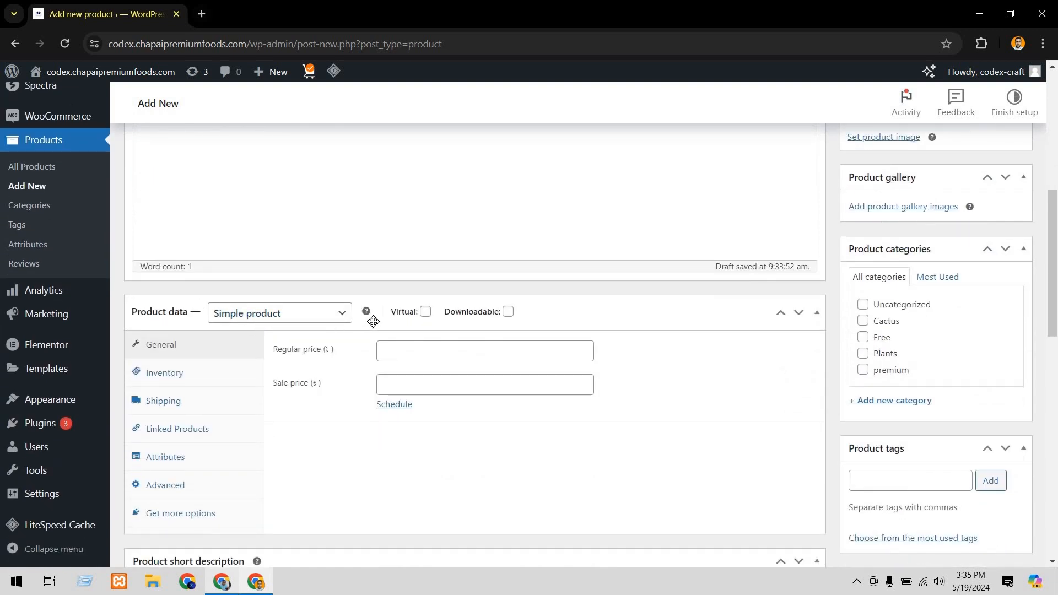
pyautogui.click(508, 312)
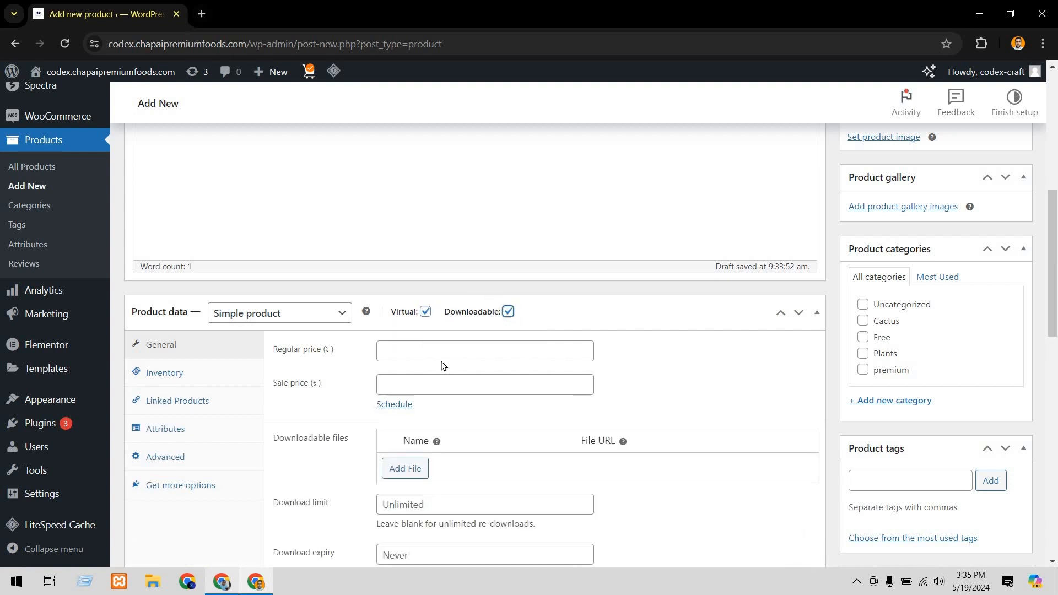
# - Set the product's regular price to 800 and its sale price to 699
pyautogui.click(442, 351)
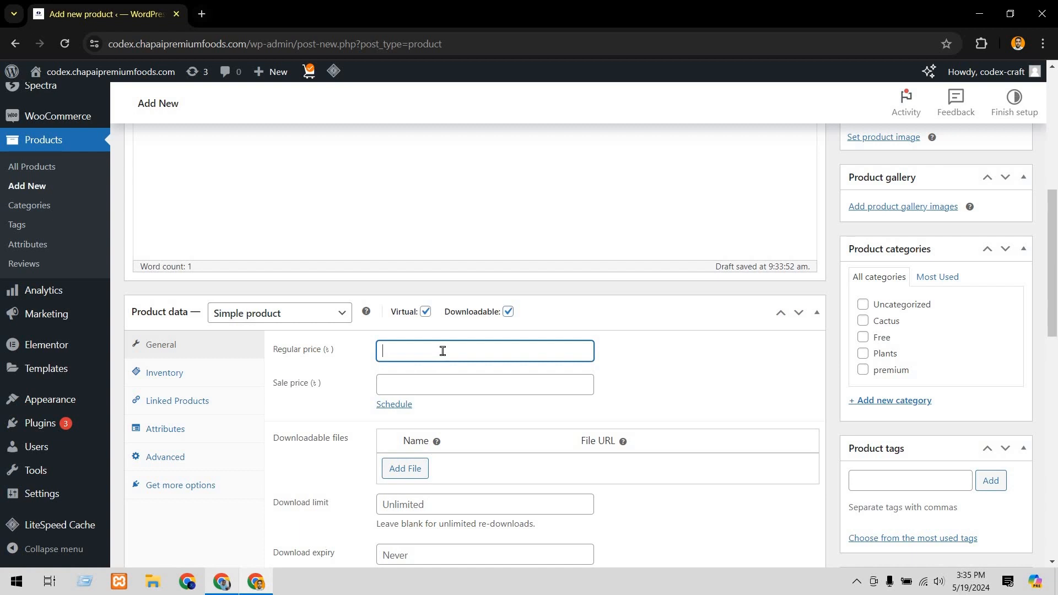
pyautogui.write('800')
pyautogui.click(425, 379)
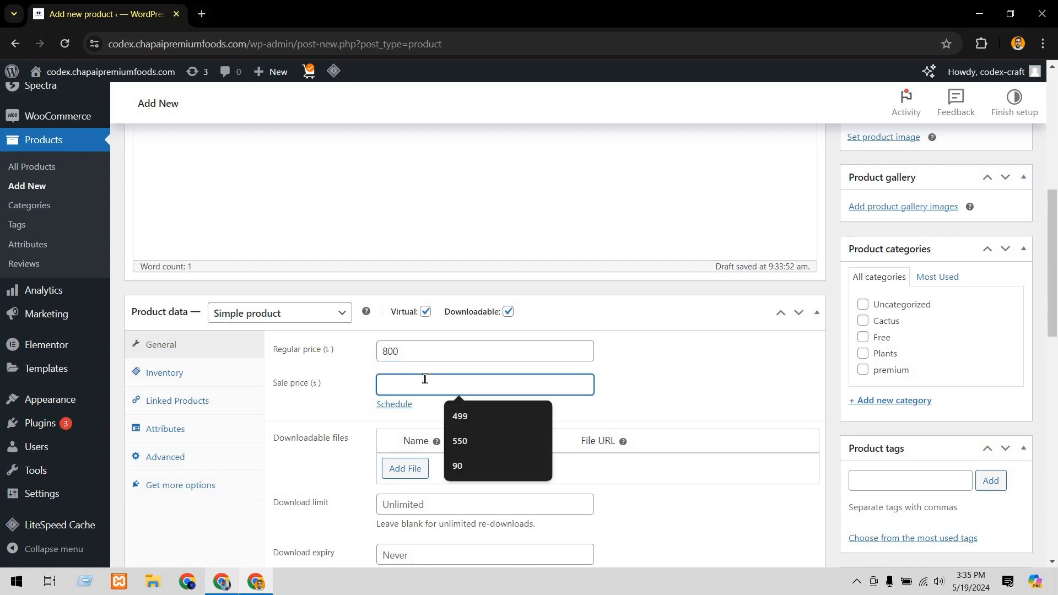
pyautogui.write('699')
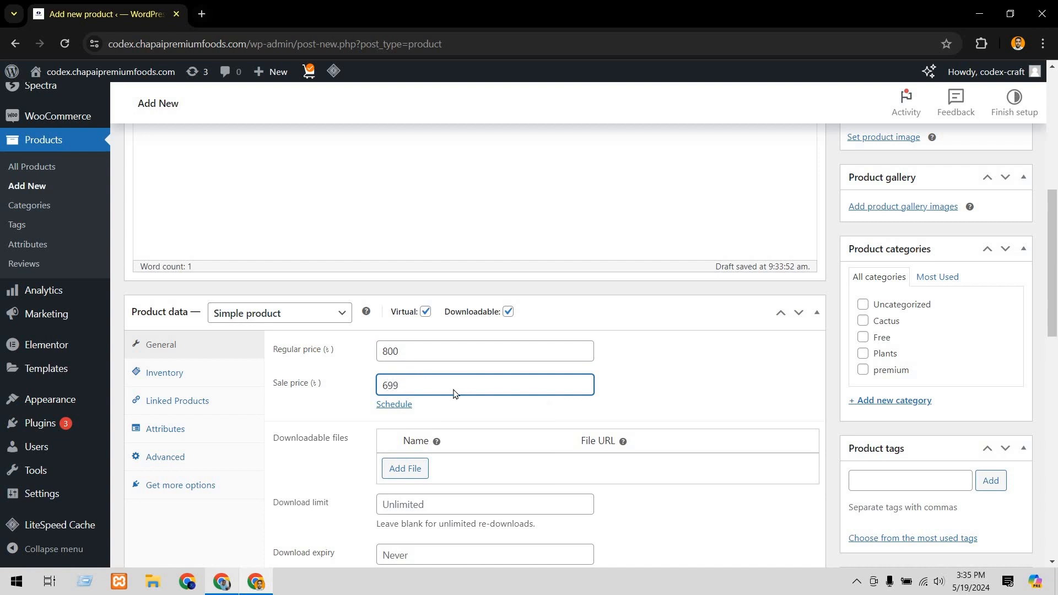
pyautogui.scroll(-3, 402, 206)
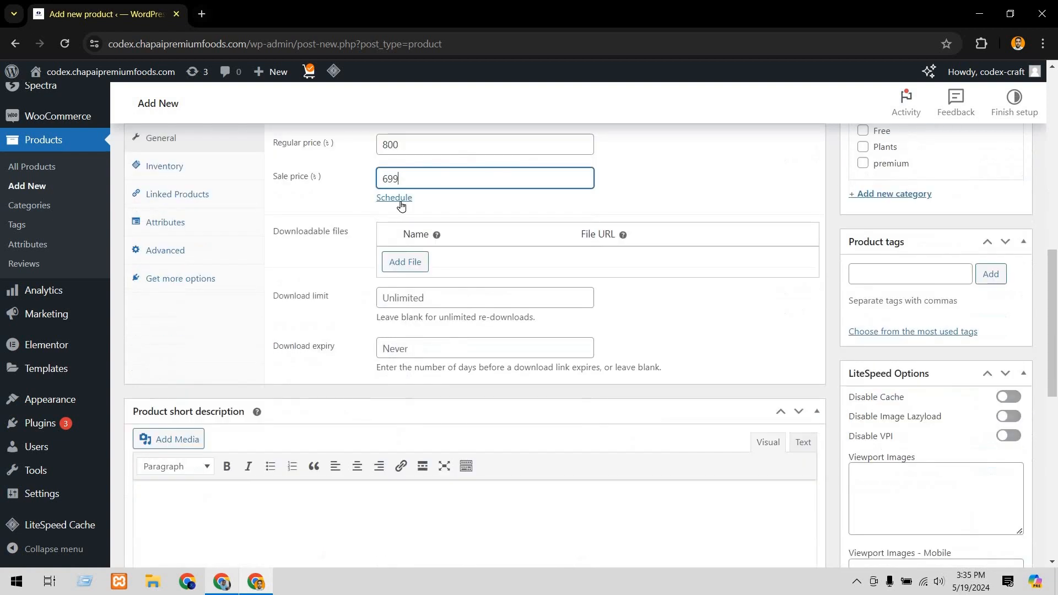
pyautogui.click(408, 264)
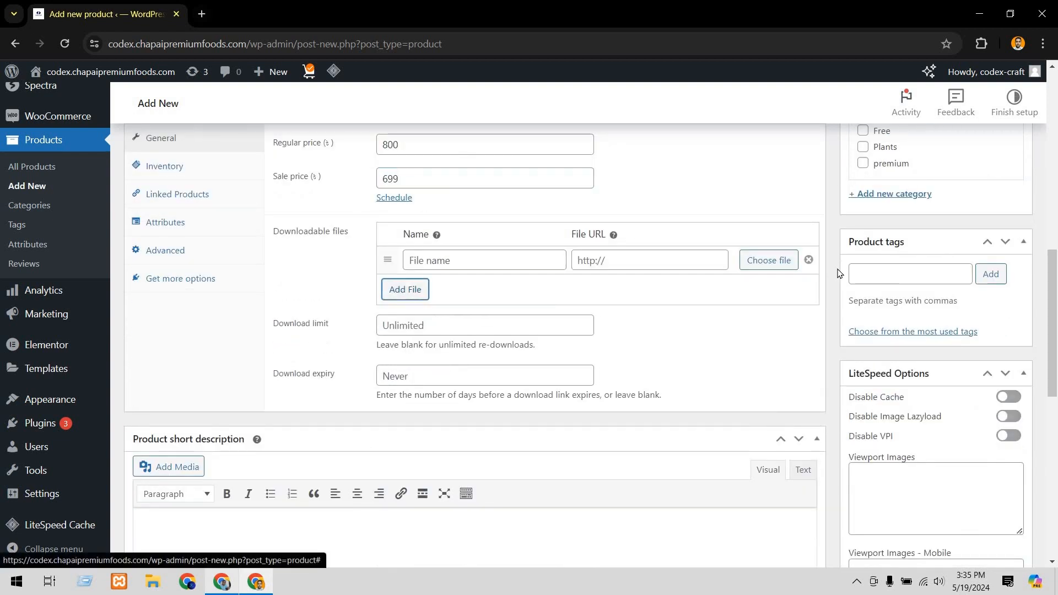
pyautogui.click(770, 261)
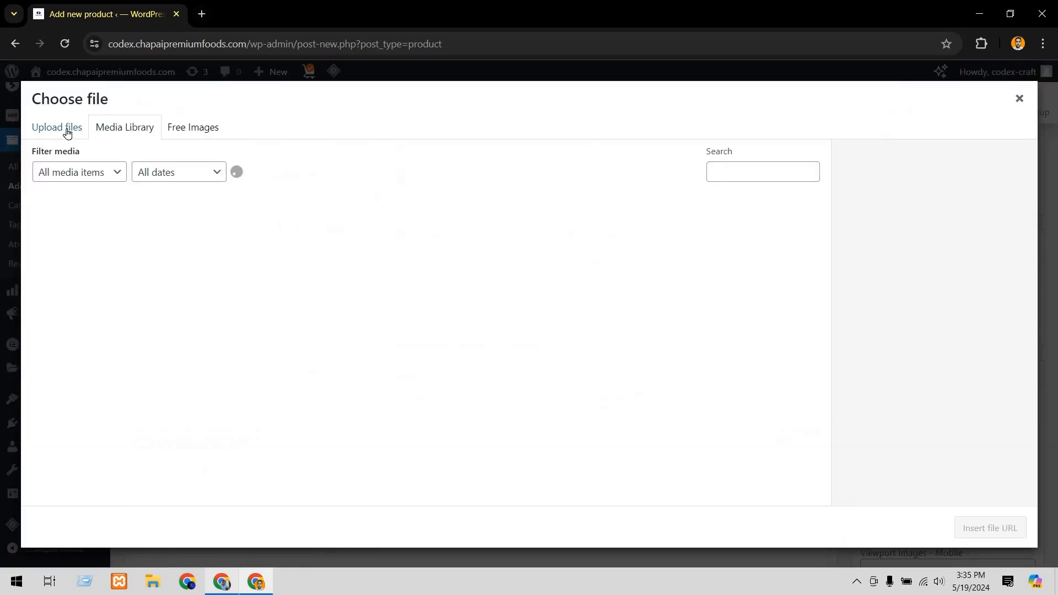
pyautogui.click(66, 131)
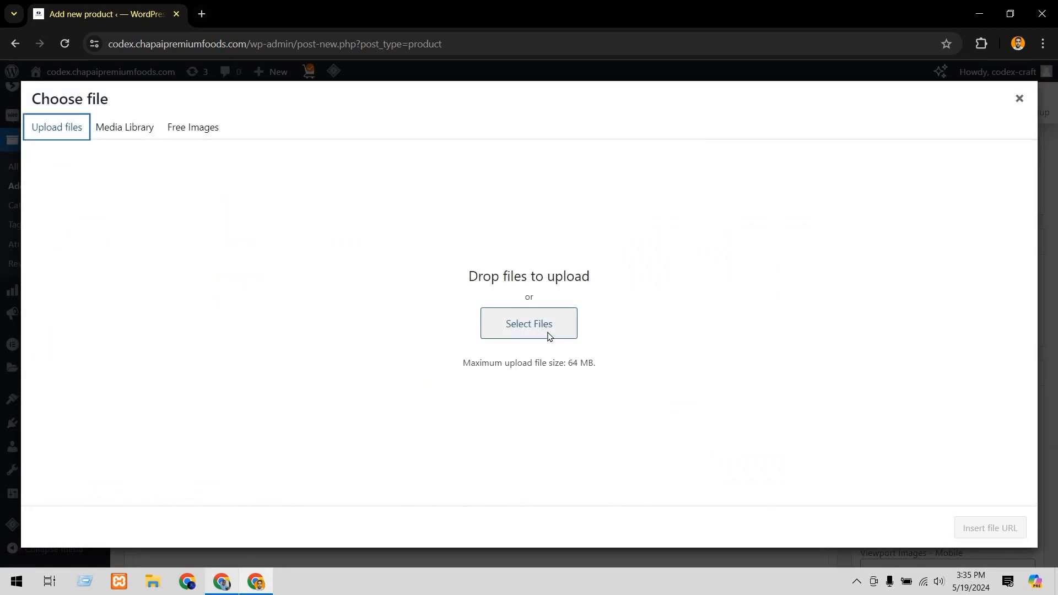
pyautogui.click(530, 324)
pyautogui.click(59, 263)
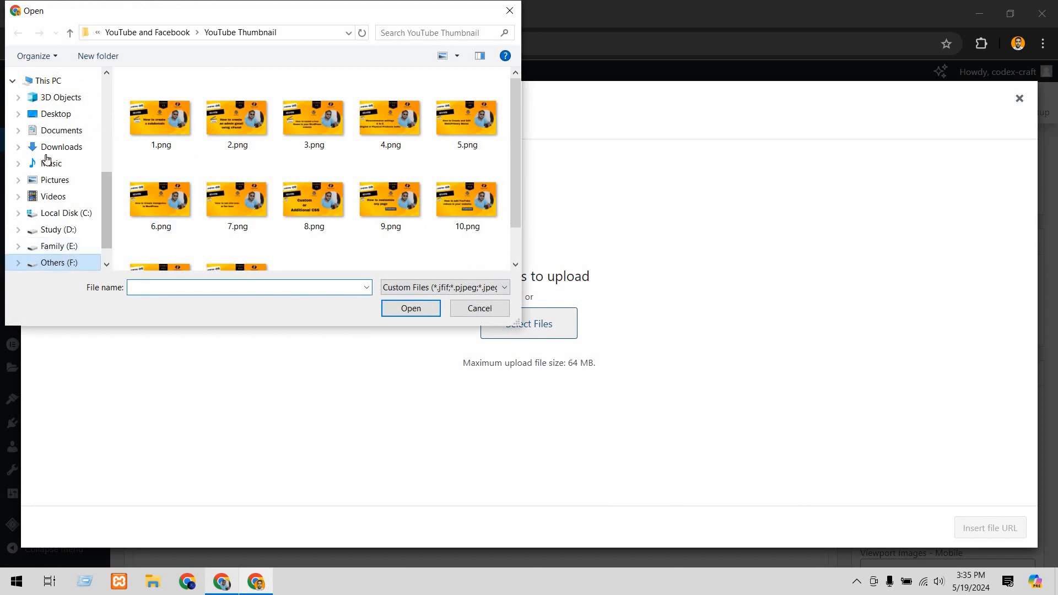
pyautogui.click(61, 147)
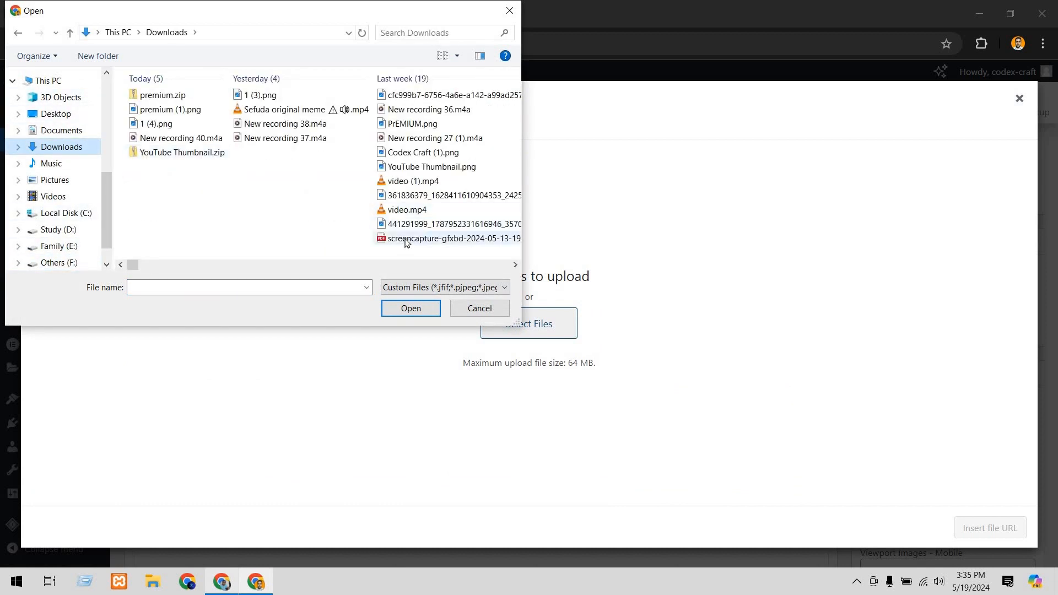
pyautogui.hscroll(3, 363, 236)
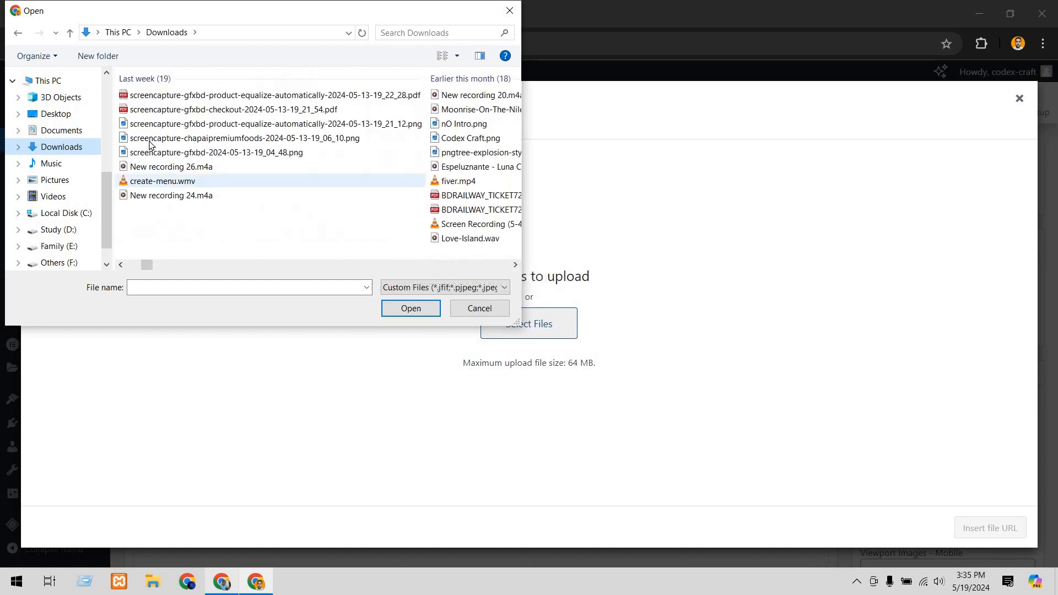
pyautogui.click(159, 110)
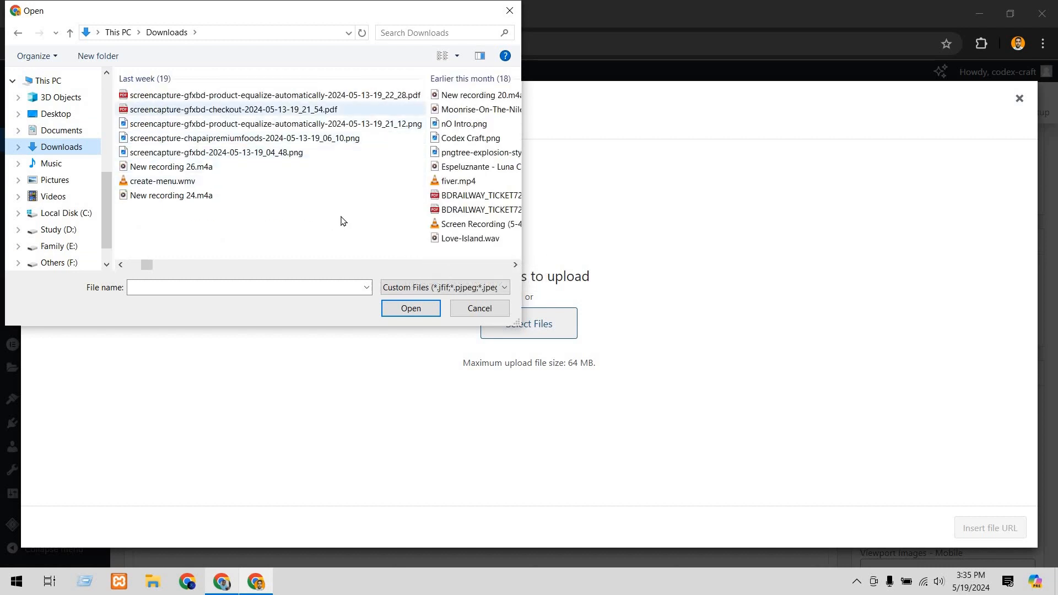
pyautogui.click(419, 308)
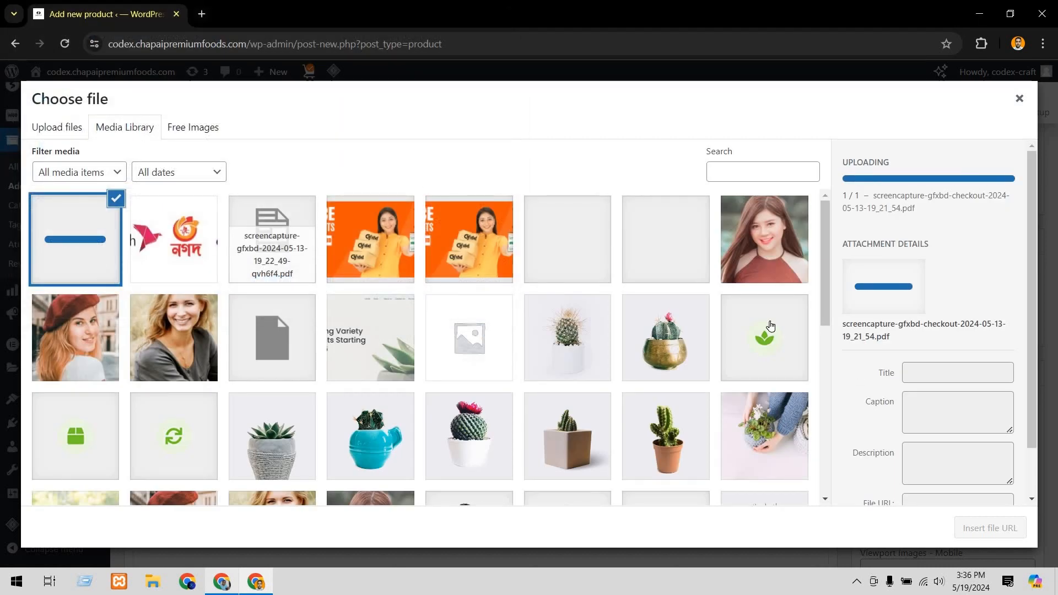
pyautogui.click(991, 528)
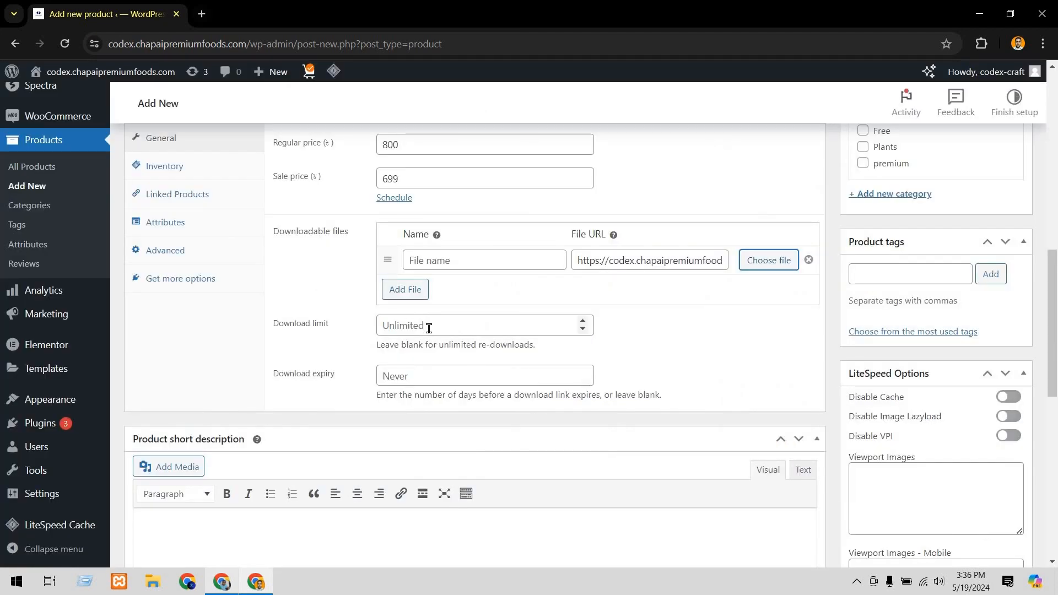
# - Leave the download limit blank for unlimited re-downloads and set the download expiry to 6 days
pyautogui.click(496, 326)
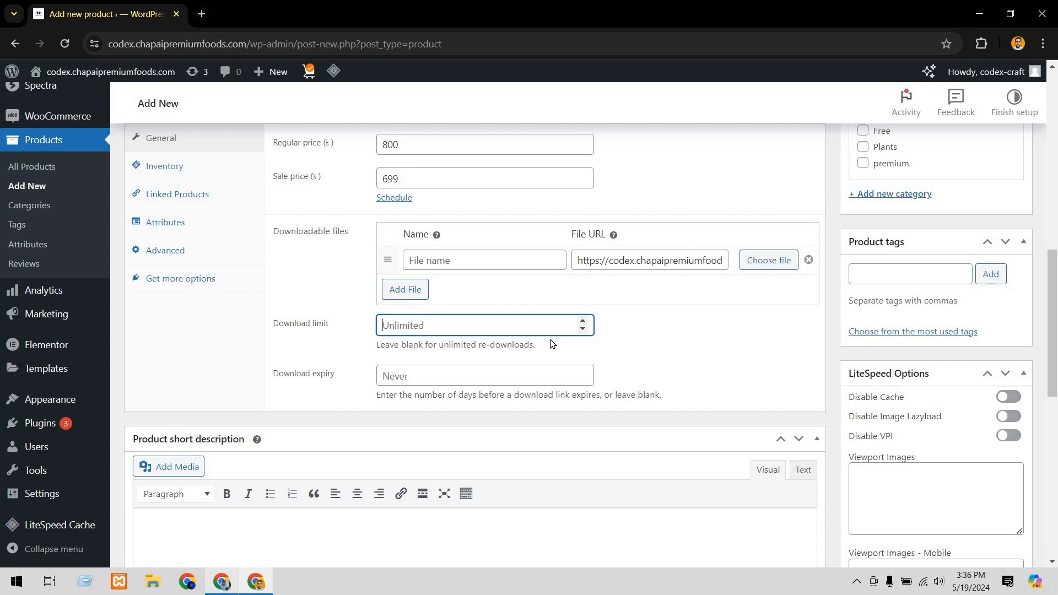
pyautogui.write('1')
pyautogui.press('BackSpace')
pyautogui.click(507, 373)
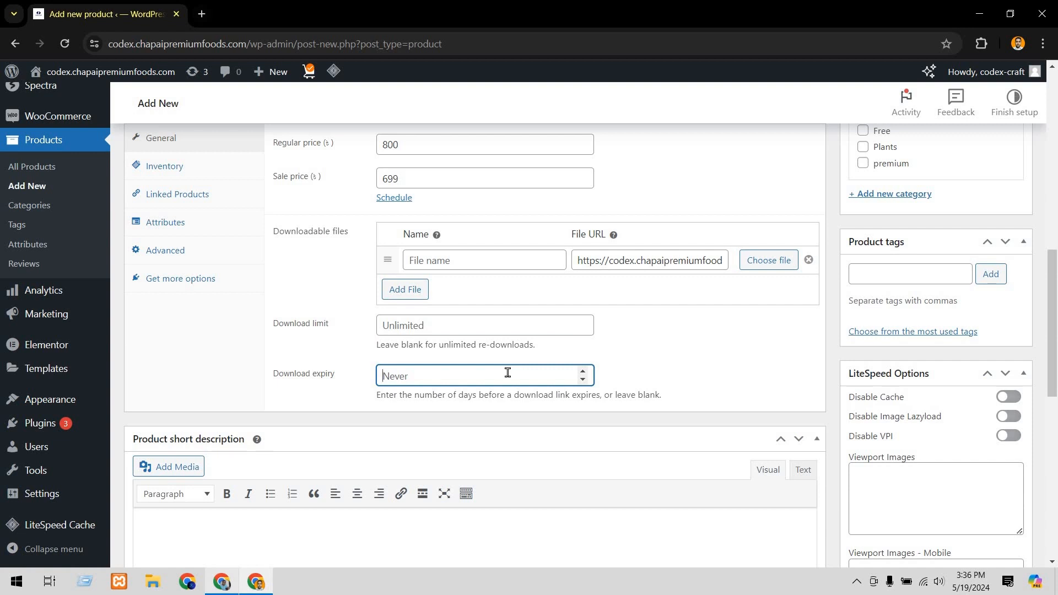
pyautogui.write('7')
# - Assign the product to the "premium" category
pyautogui.scroll(-4, 508, 373)
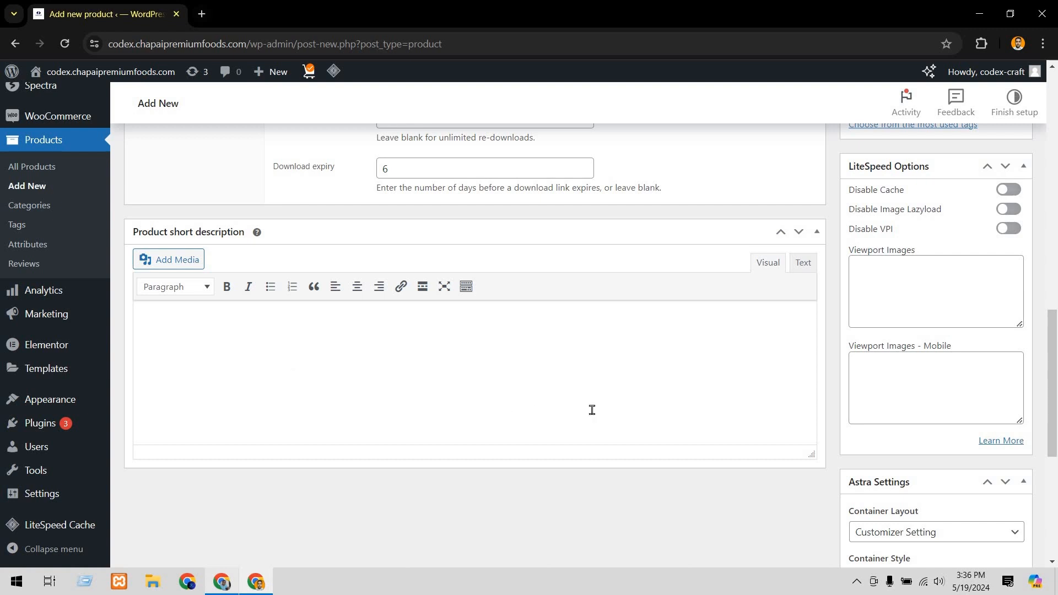
pyautogui.scroll(9, 524, 408)
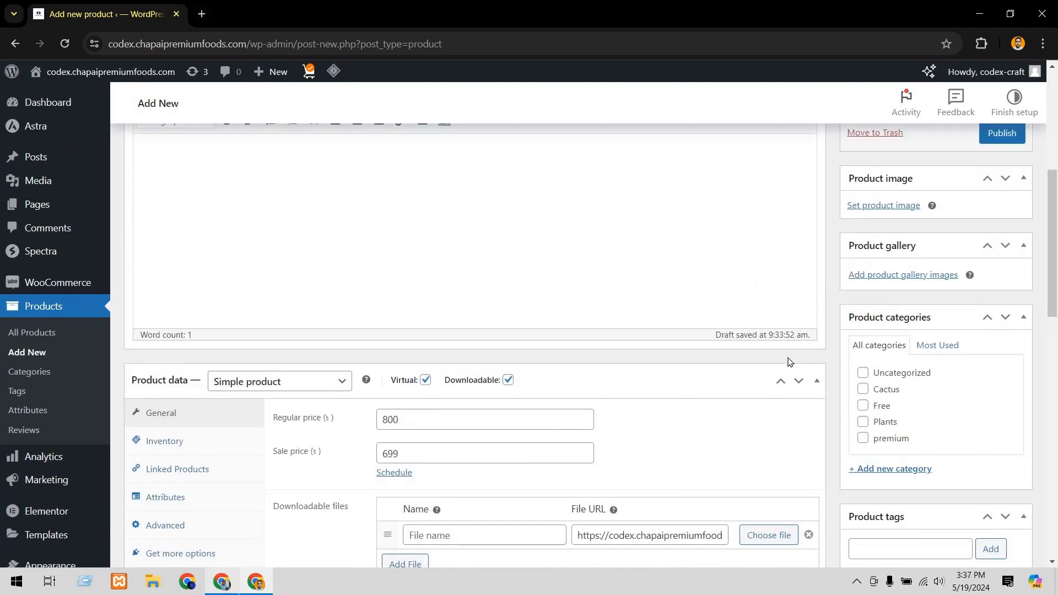
pyautogui.scroll(1, 852, 394)
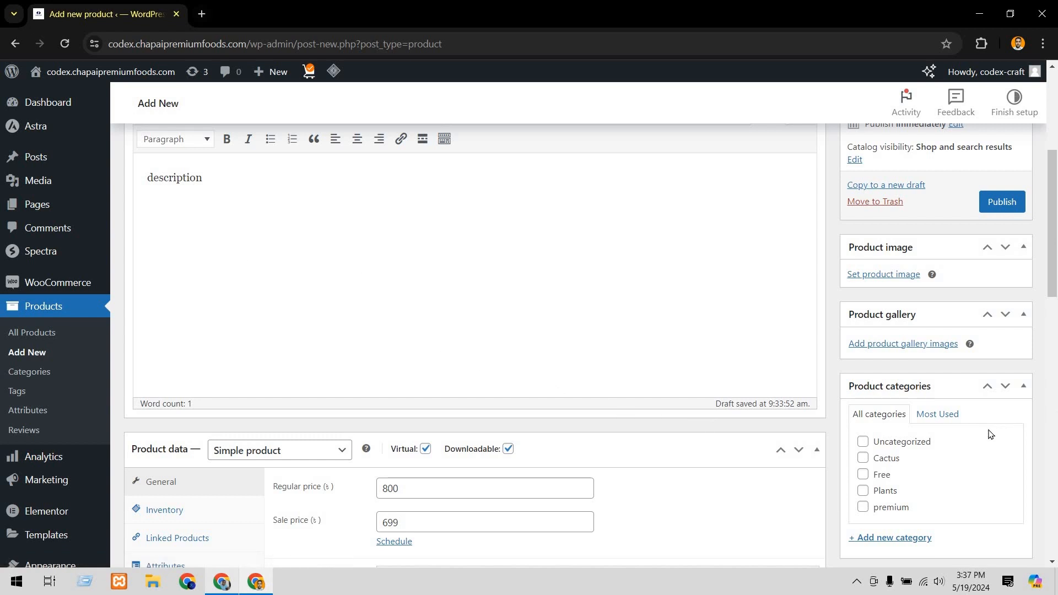
pyautogui.click(863, 508)
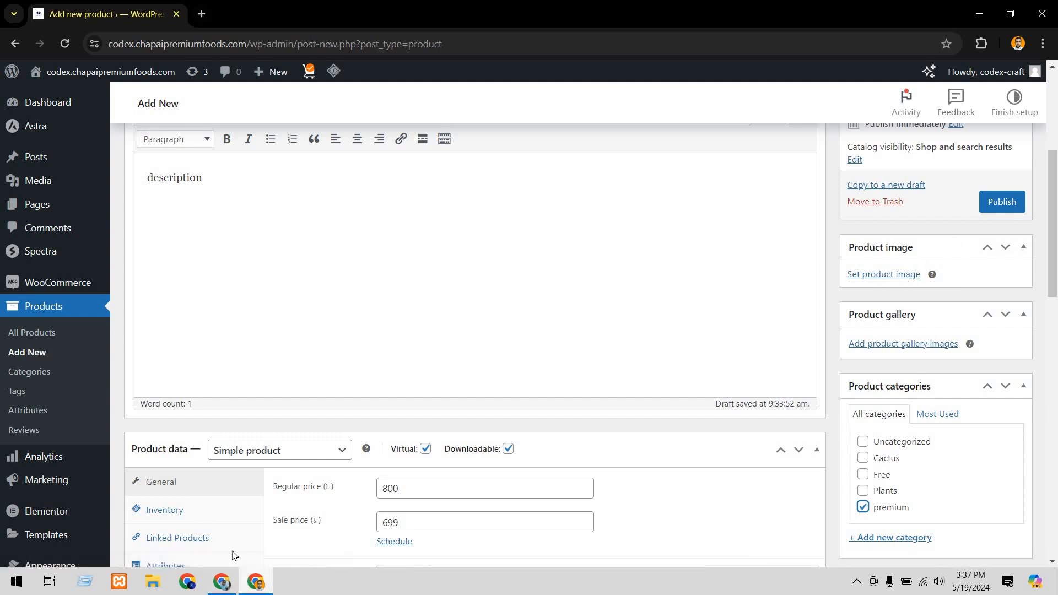
# - Switch to the other Chrome window with the public storefront and look at the All Products section
pyautogui.click(256, 583)
pyautogui.scroll(-8, 307, 418)
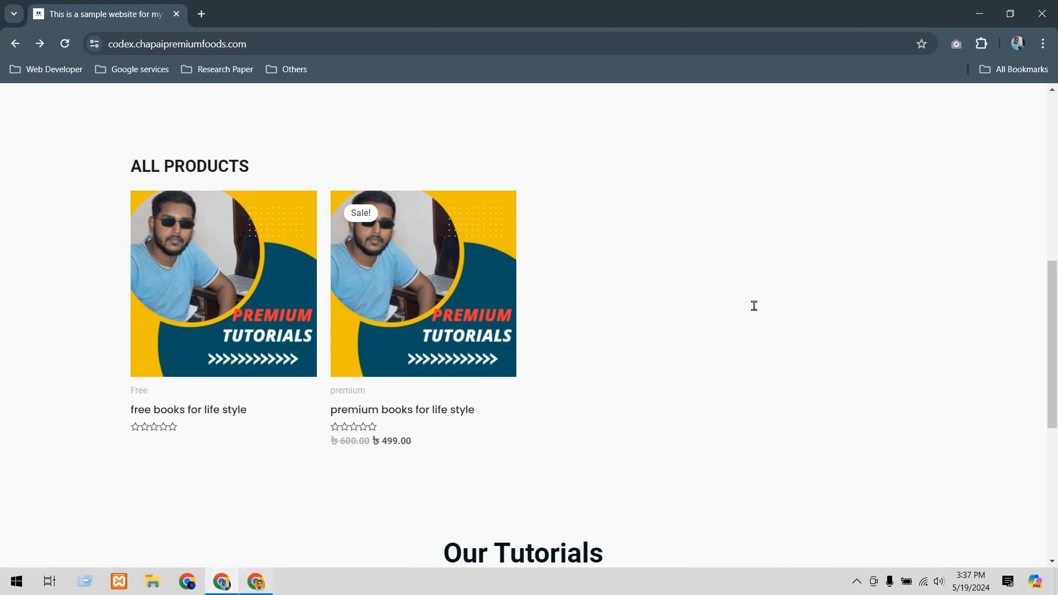
# - Return to the admin Chrome window and set the product image by uploading 1.png from the Others (F:) drive
pyautogui.hotkey('alt', 'Tab')
pyautogui.click(888, 275)
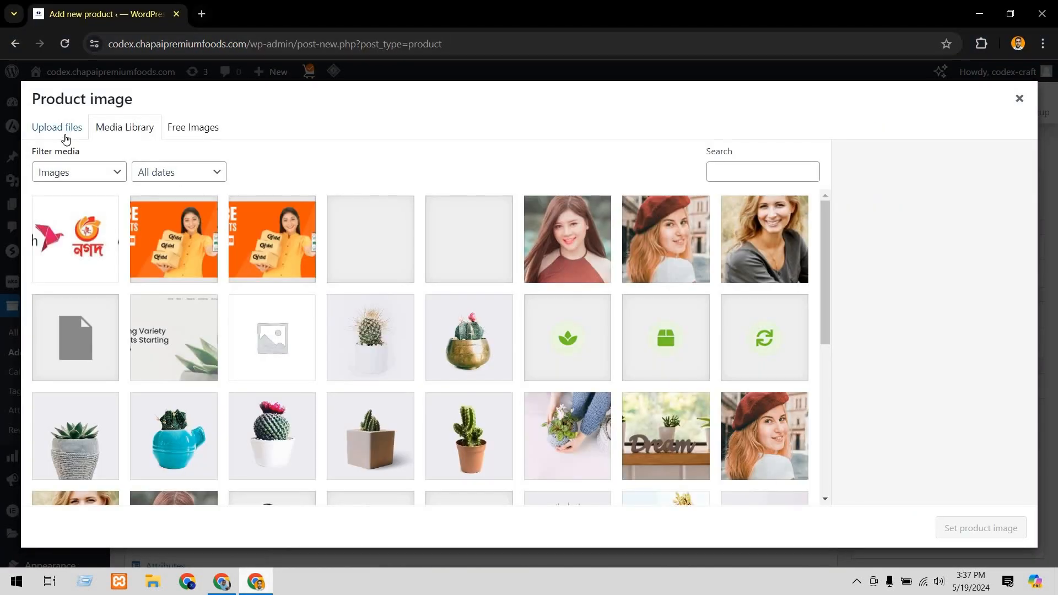
pyautogui.click(65, 132)
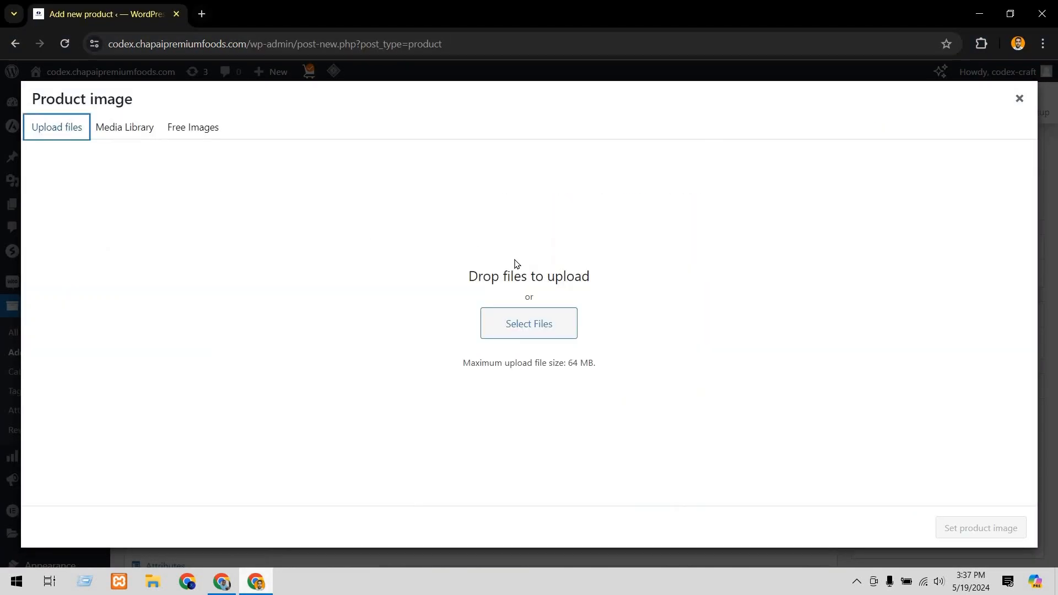
pyautogui.click(517, 323)
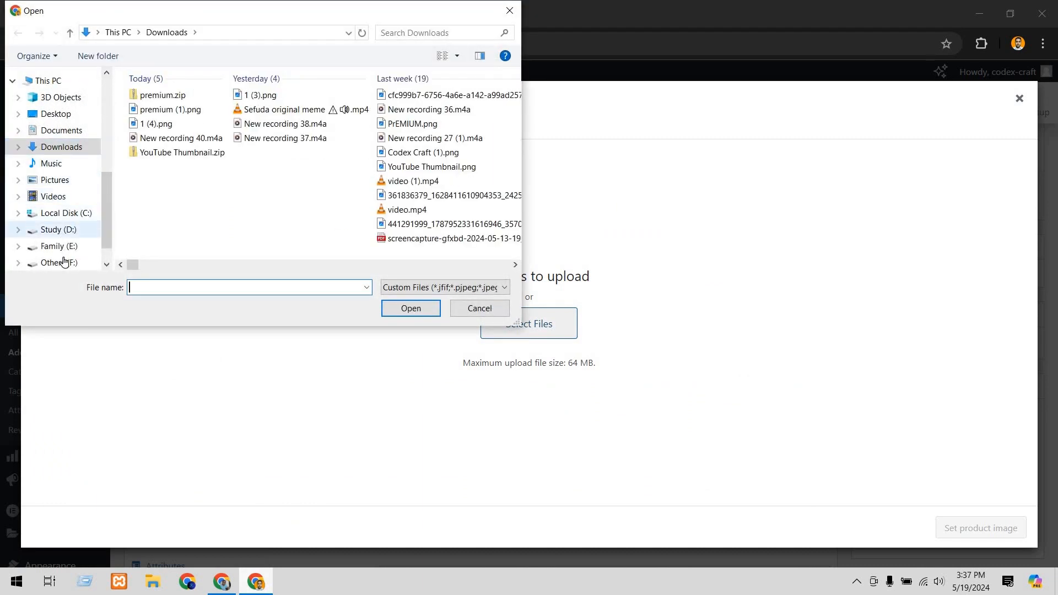
pyautogui.click(150, 187)
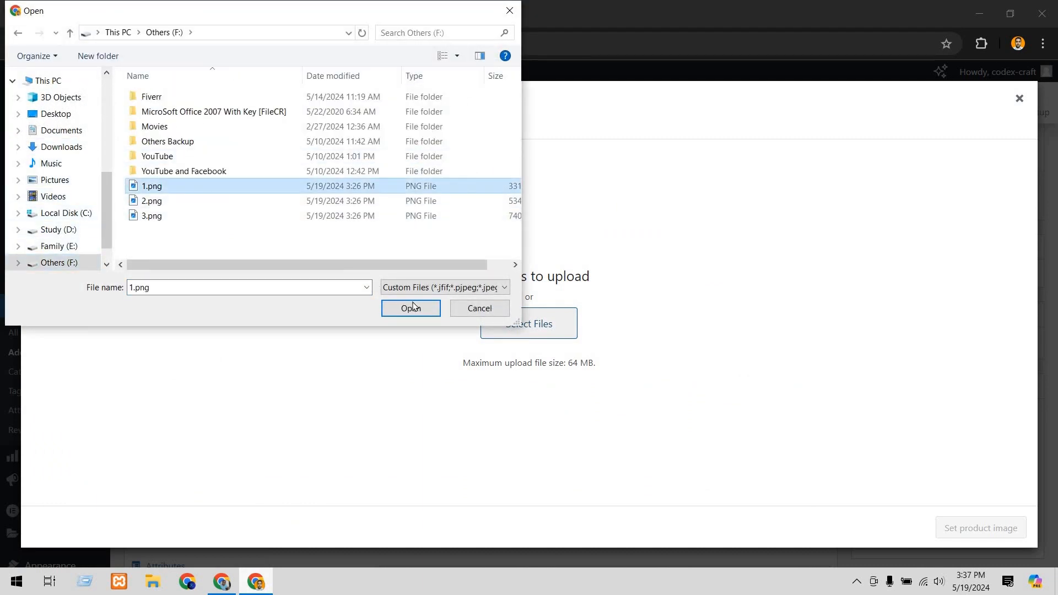
pyautogui.click(385, 306)
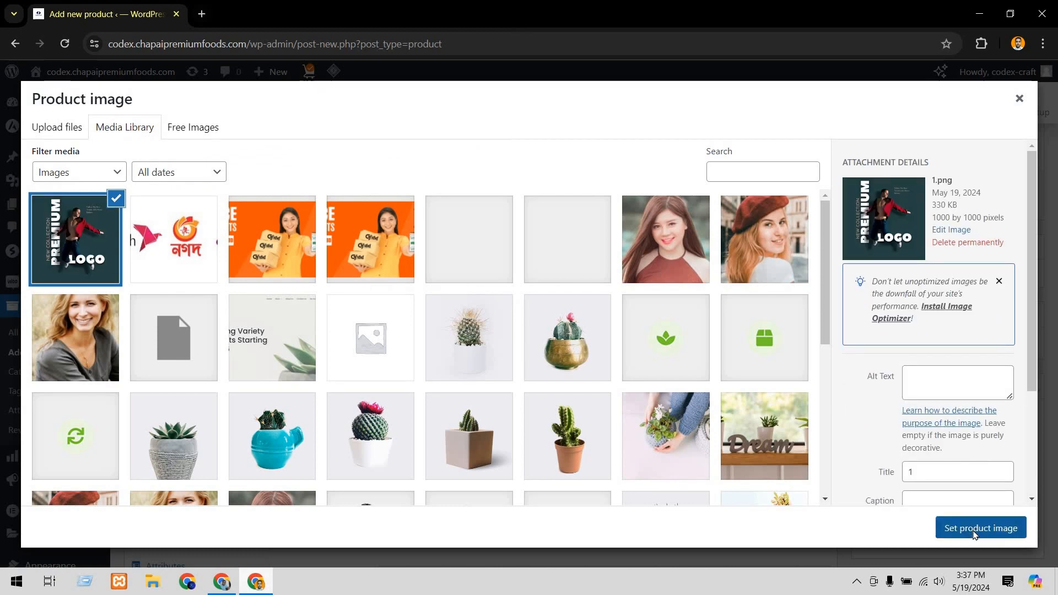
pyautogui.click(974, 531)
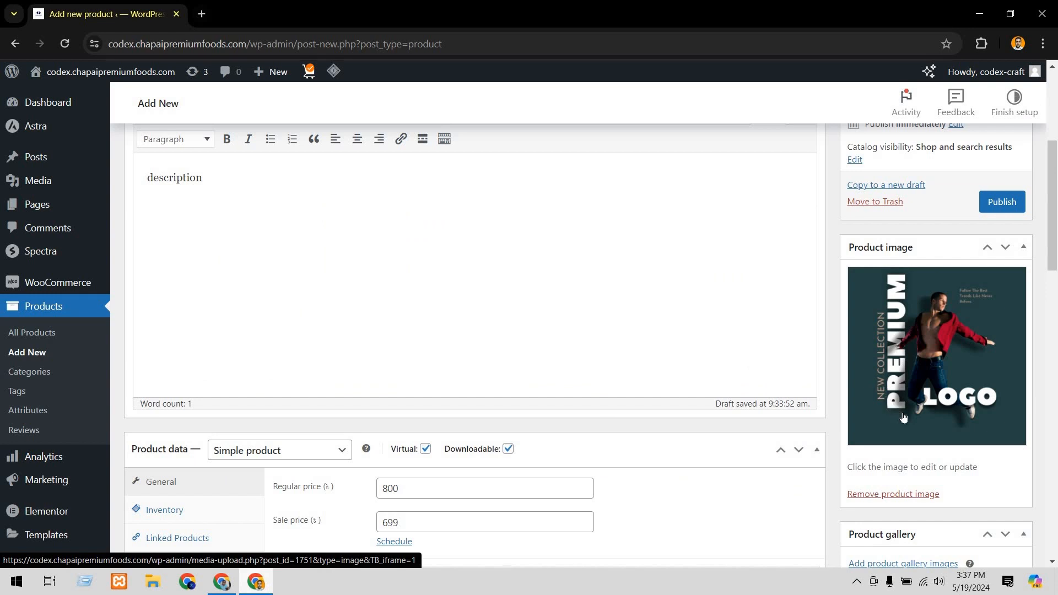
# - Add the 1.png image from the media library to the product gallery twice
pyautogui.scroll(-2, 905, 424)
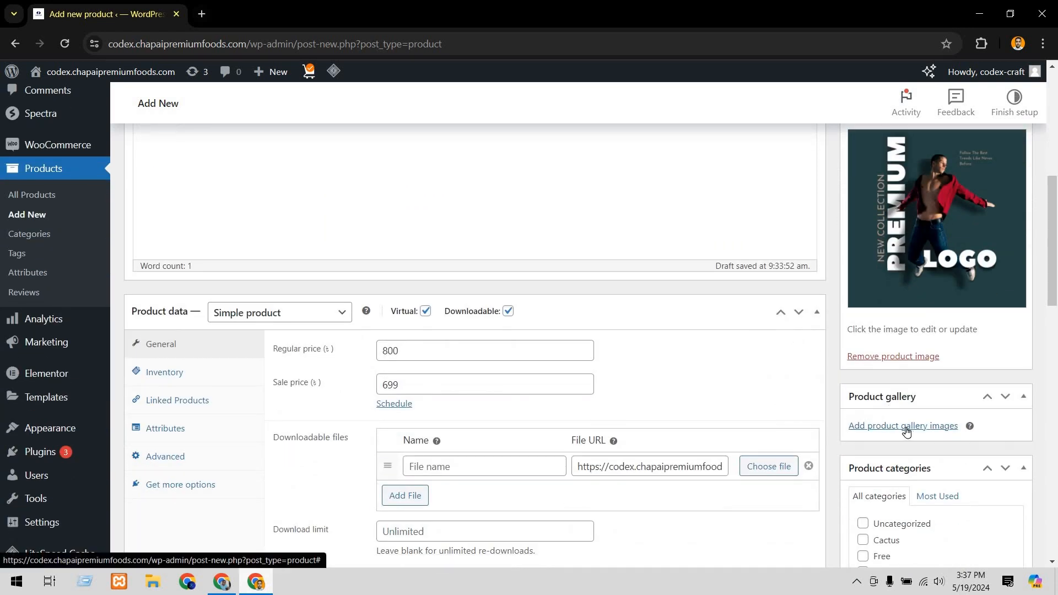
pyautogui.click(901, 432)
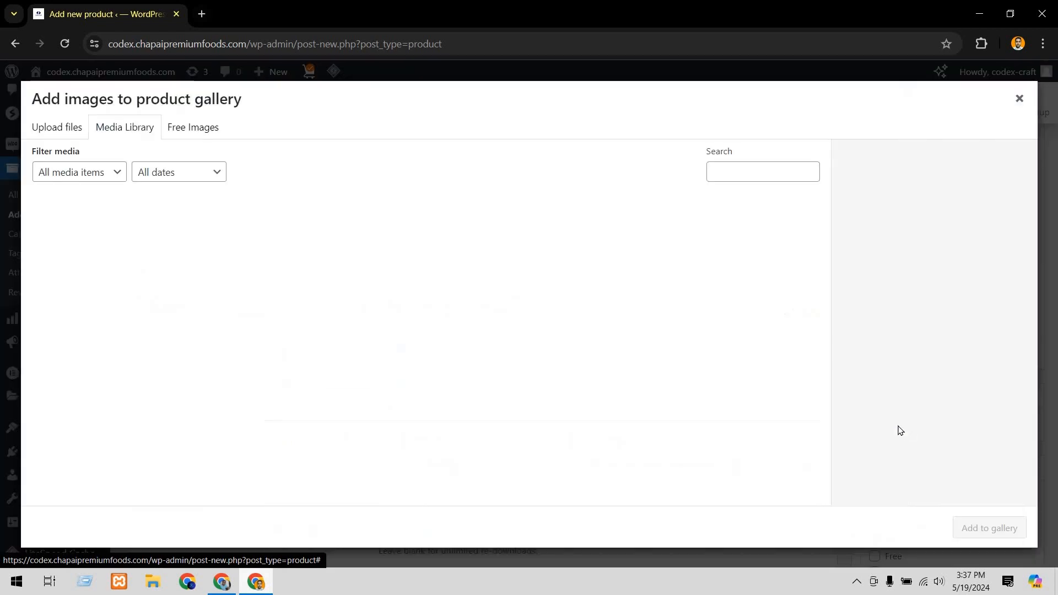
pyautogui.click(82, 243)
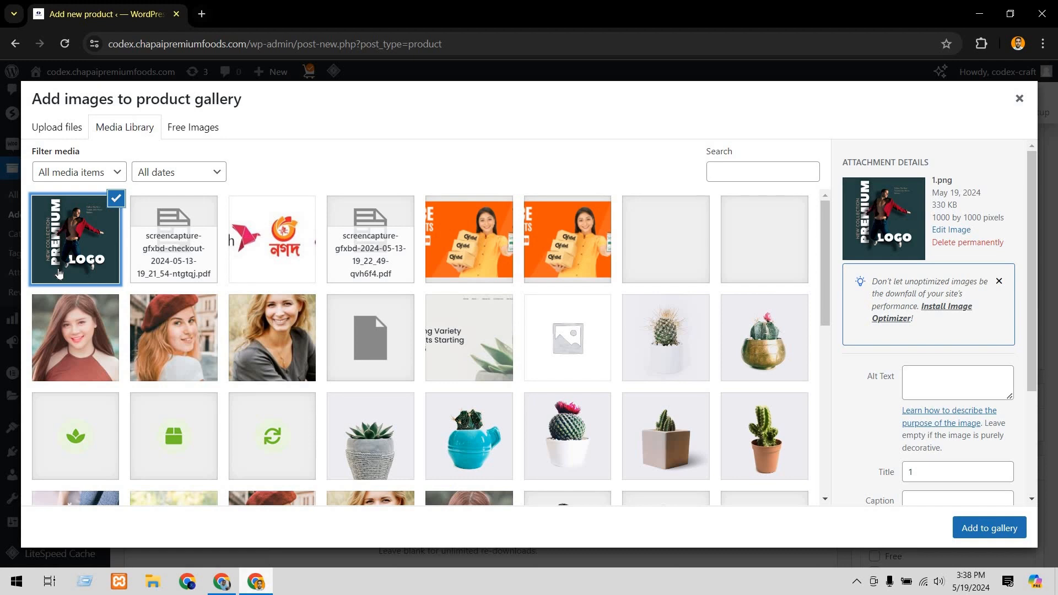
pyautogui.click(983, 529)
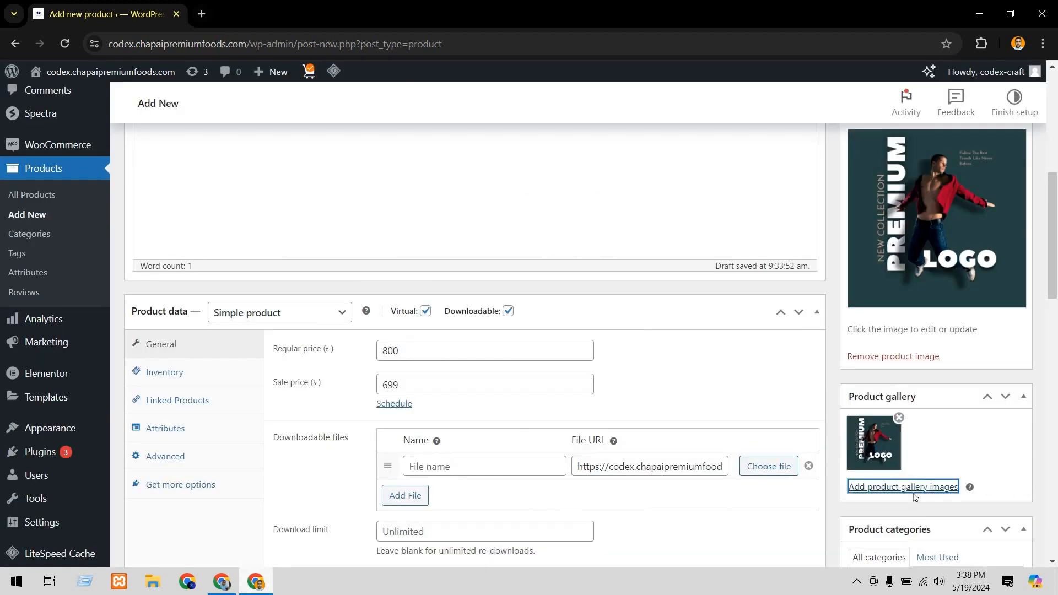
pyautogui.click(920, 491)
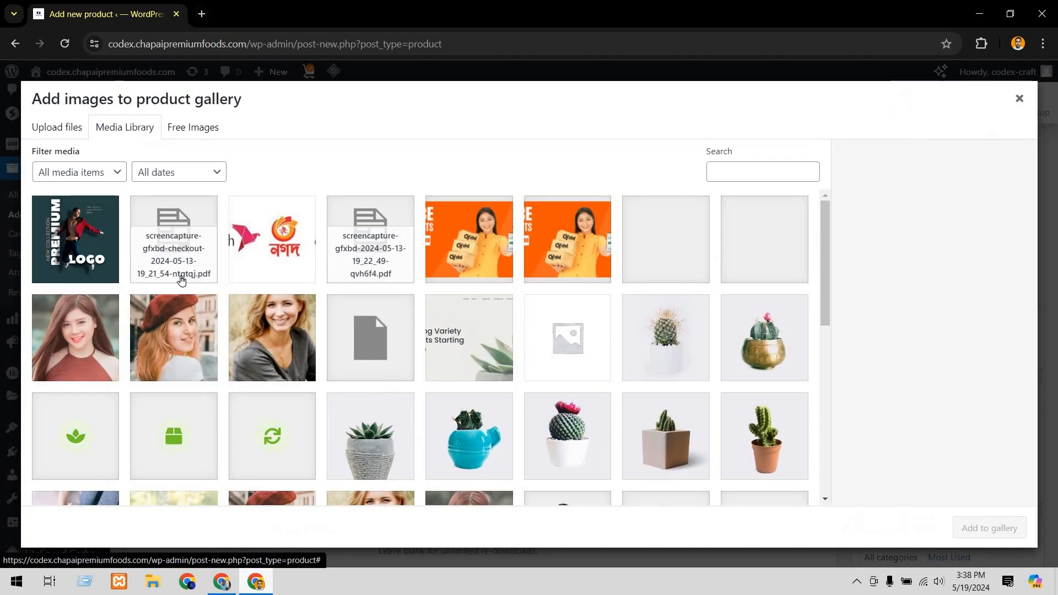
pyautogui.click(86, 249)
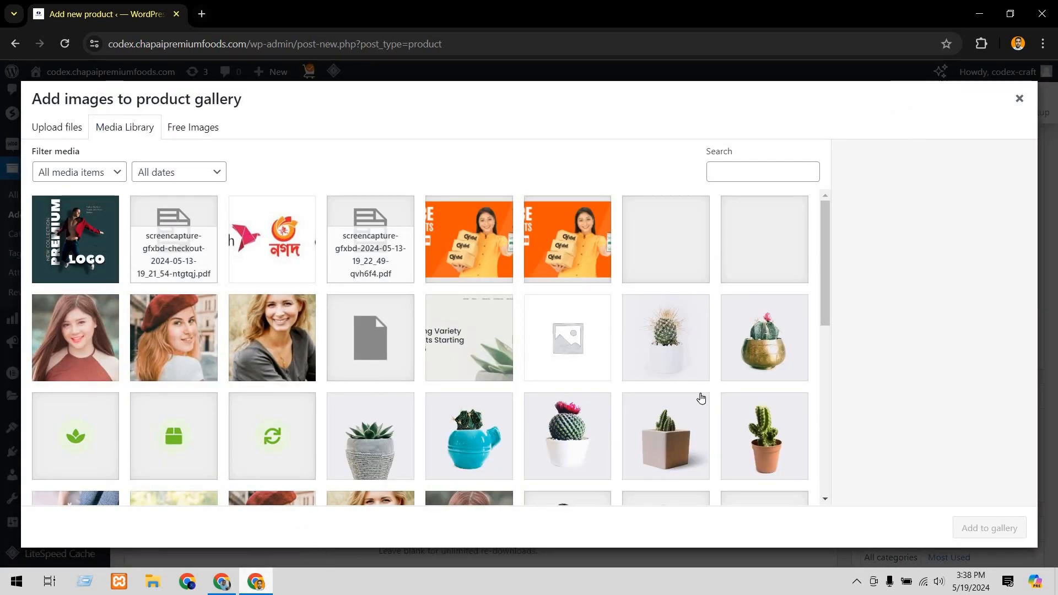
pyautogui.click(984, 527)
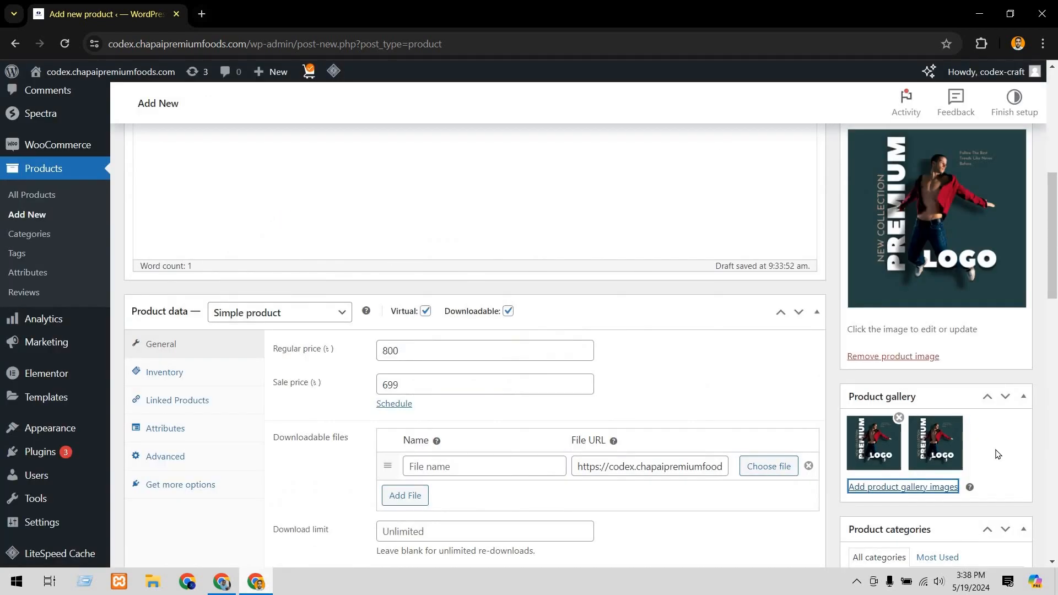
# - Publish the Premium logo product, and reload the public storefront in the other Chrome window
pyautogui.scroll(-4, 980, 466)
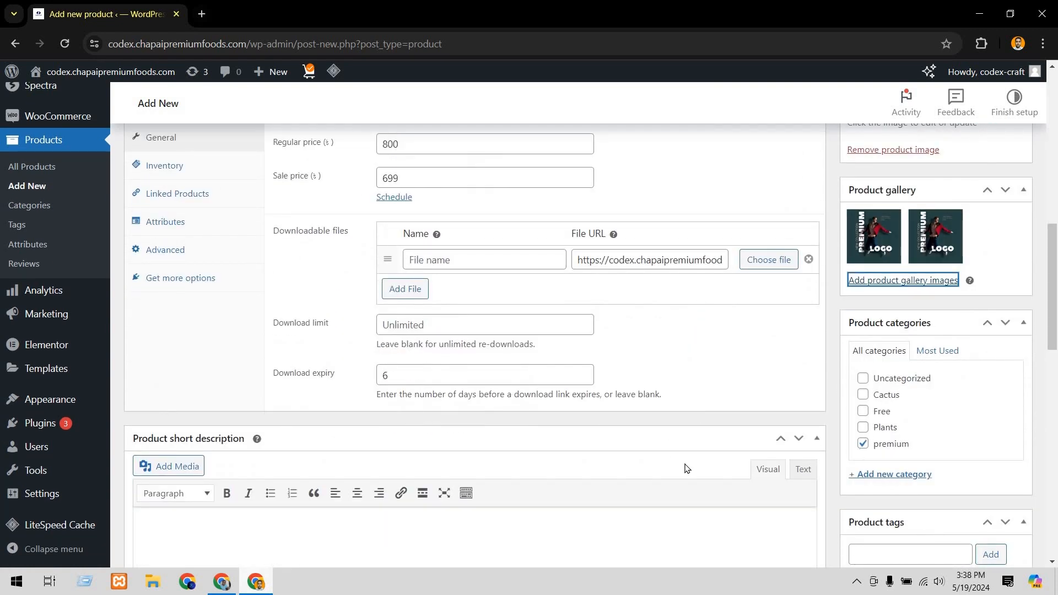
pyautogui.scroll(-1, 879, 447)
pyautogui.scroll(7, 883, 448)
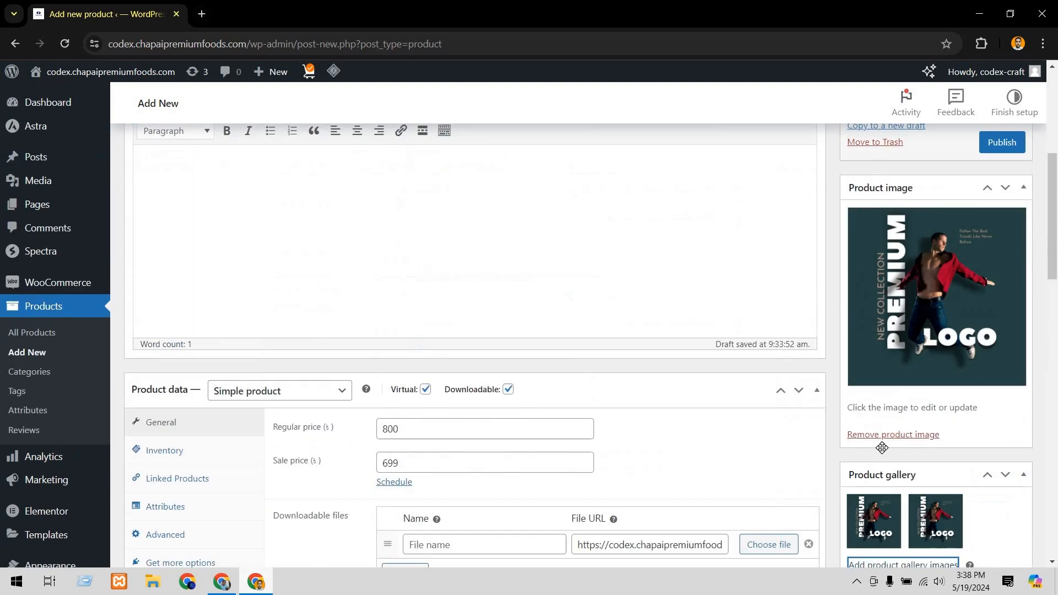
pyautogui.scroll(-8, 882, 448)
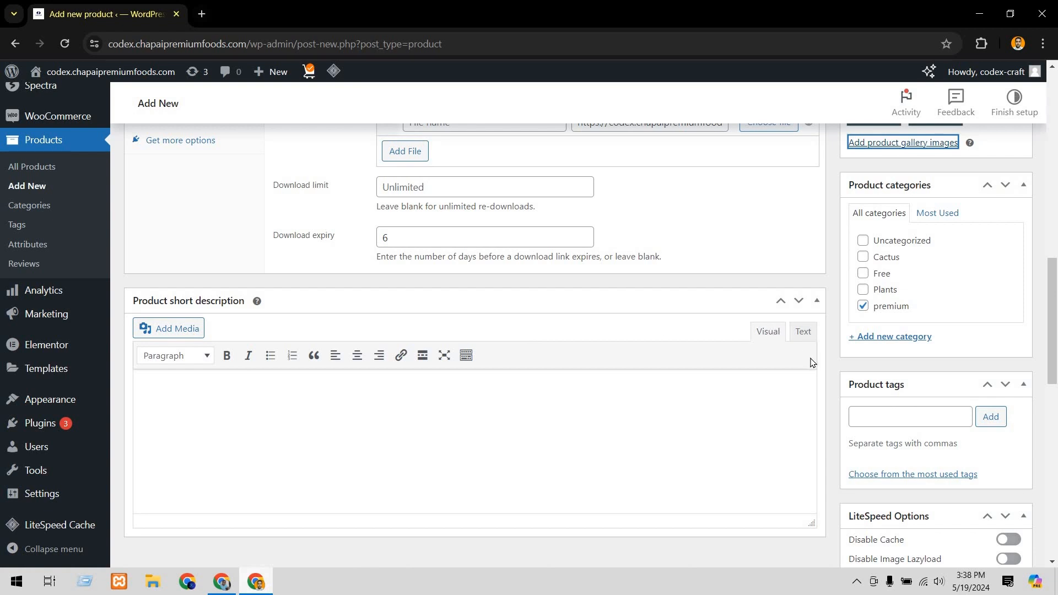
pyautogui.scroll(10, 812, 361)
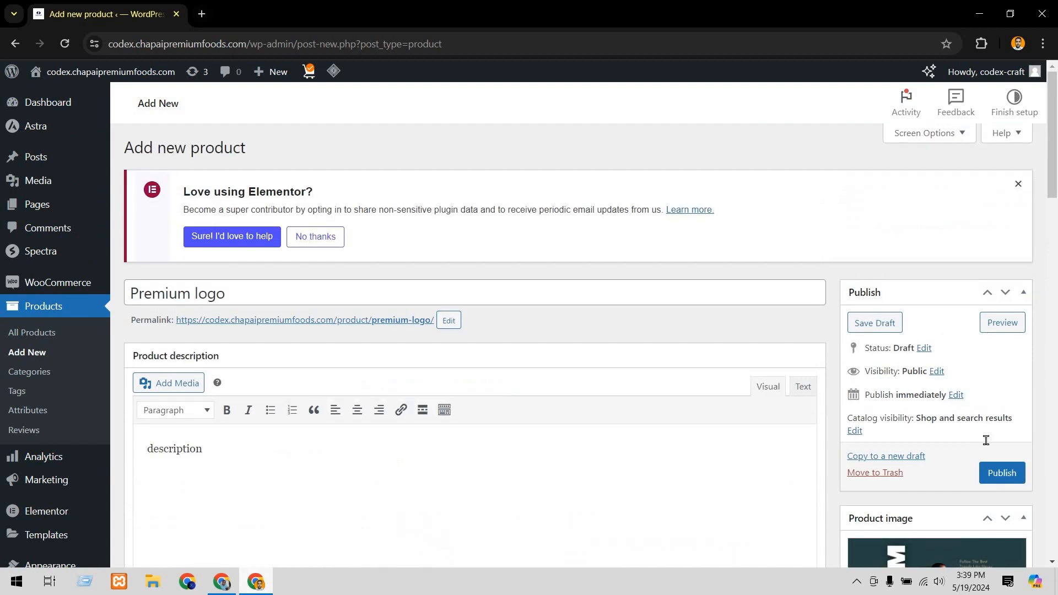
pyautogui.click(1002, 475)
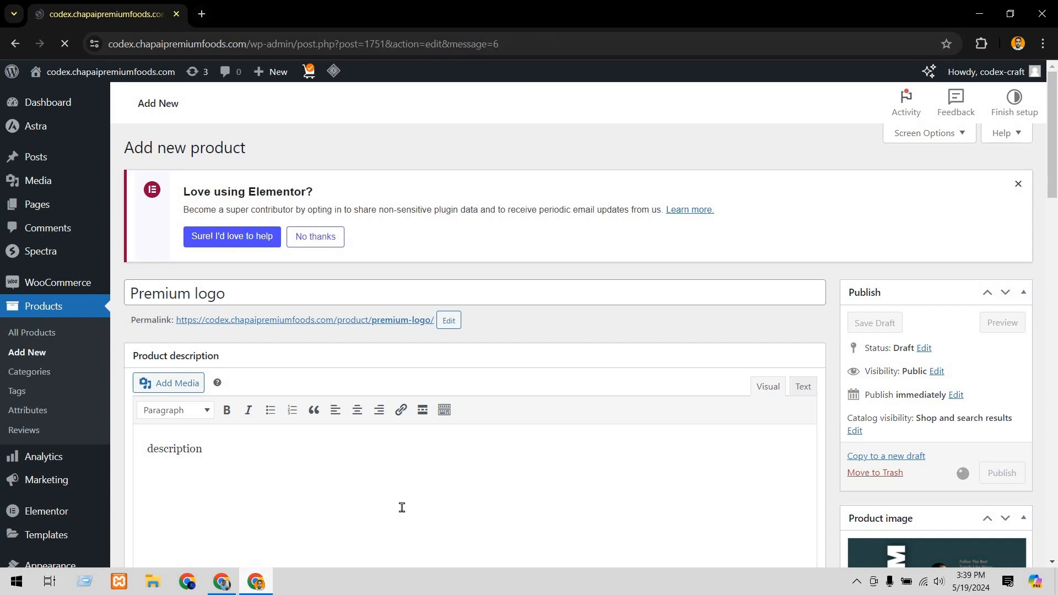
pyautogui.click(222, 581)
pyautogui.click(67, 46)
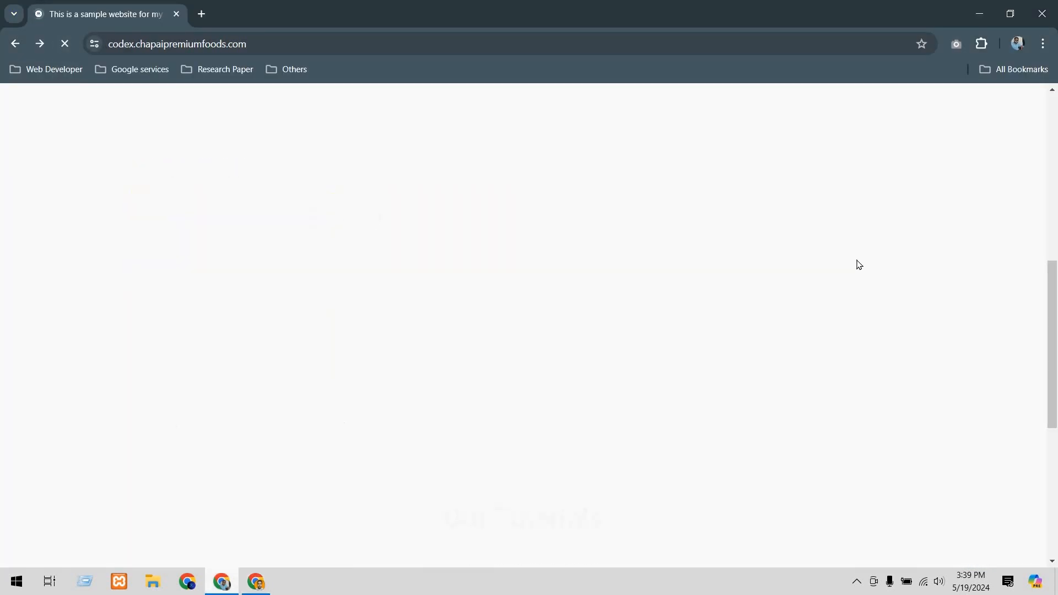
# - Back in the admin window, mark Premium logo as featured in the products list and view the site's All Products section
pyautogui.hotkey('alt', 'Tab')
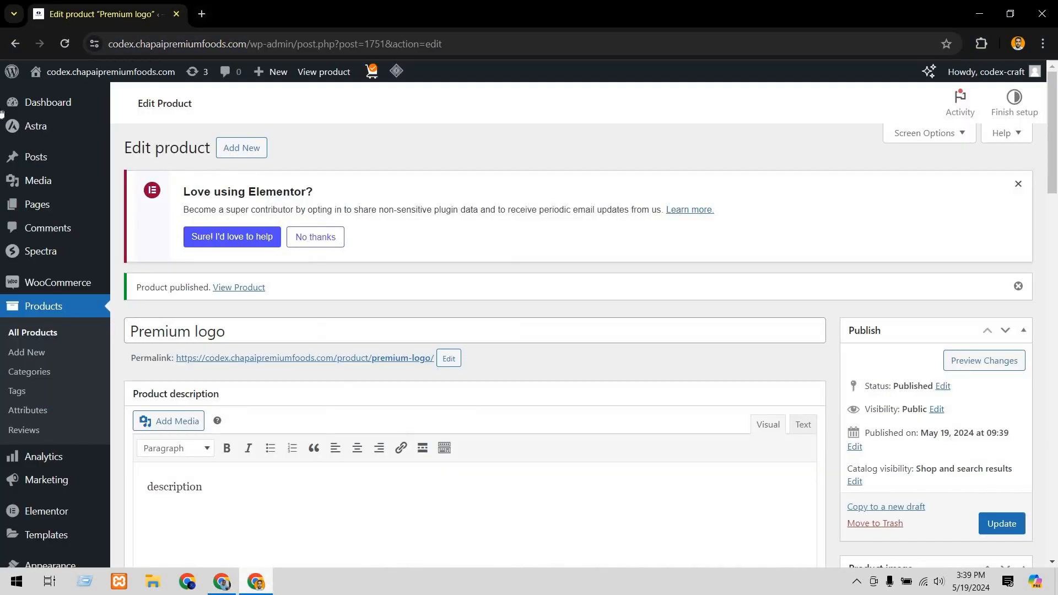
pyautogui.click(45, 334)
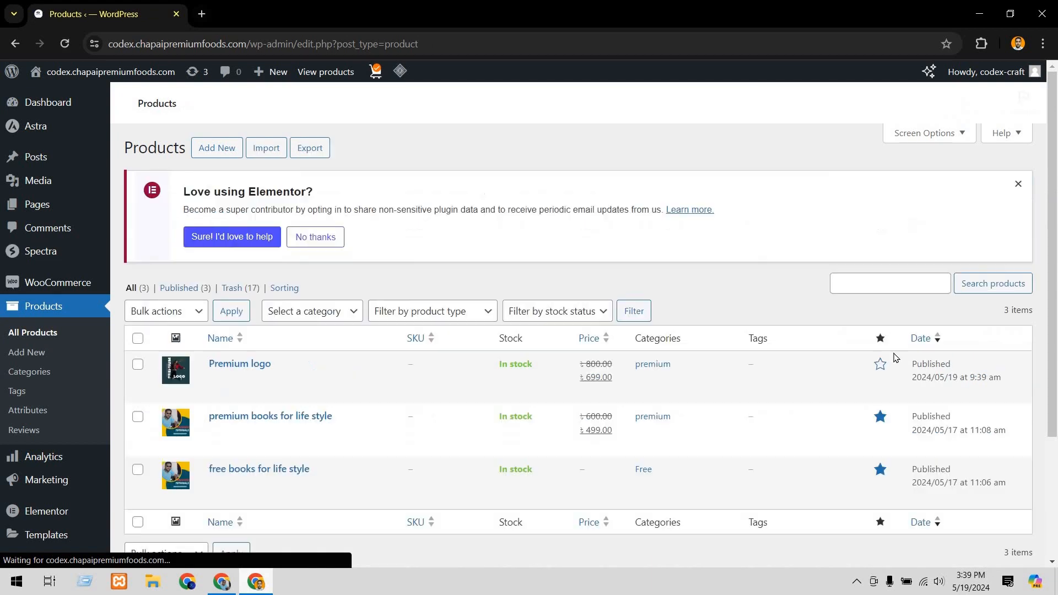
pyautogui.click(881, 367)
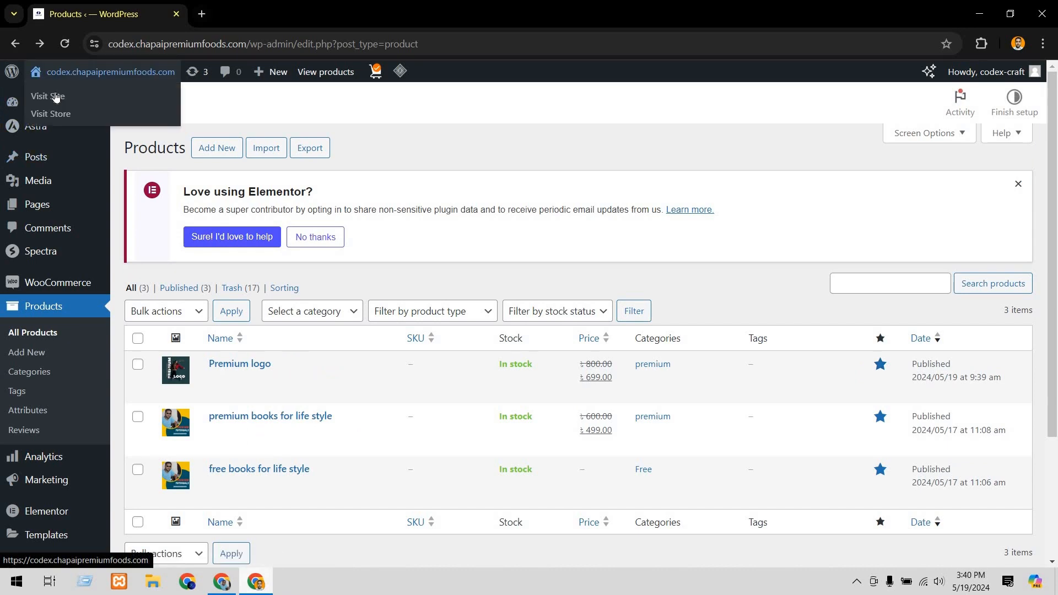
pyautogui.click(56, 97)
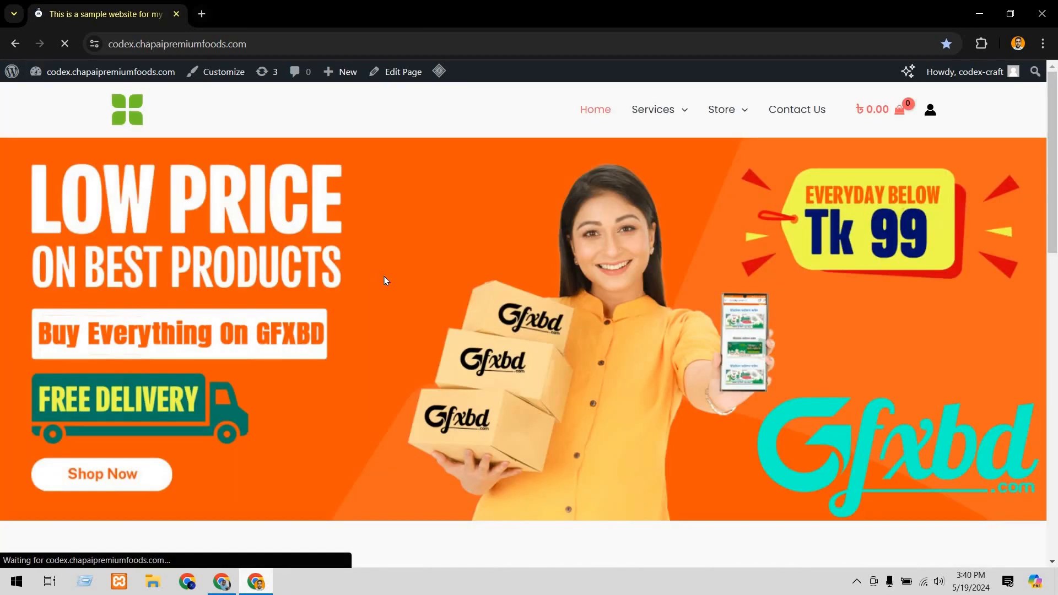
pyautogui.scroll(-7, 385, 281)
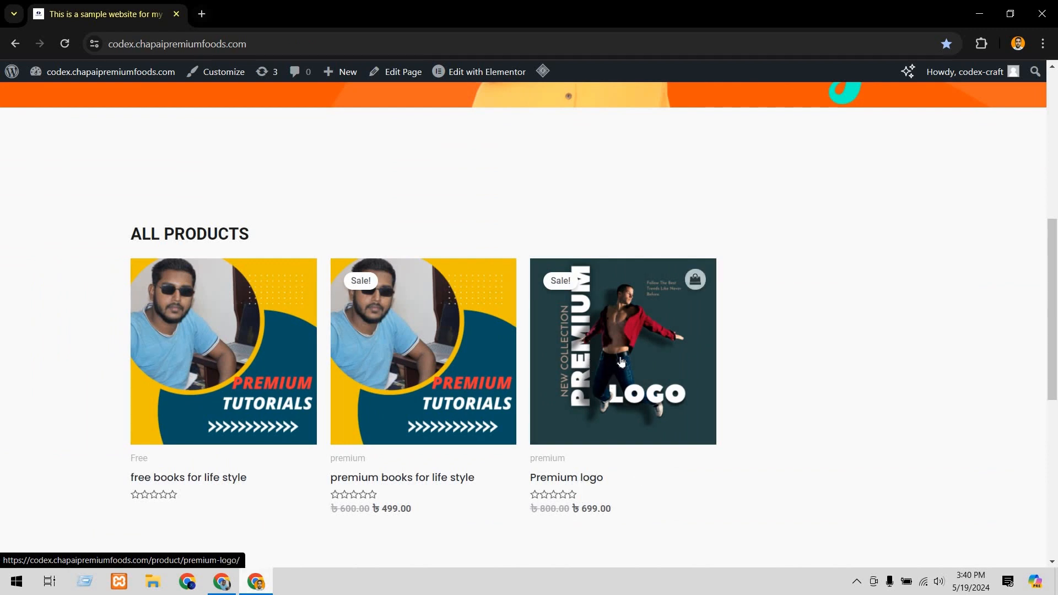
# - Return to the dashboard and start a new product named "Indian Sari"
pyautogui.moveTo(101, 78)
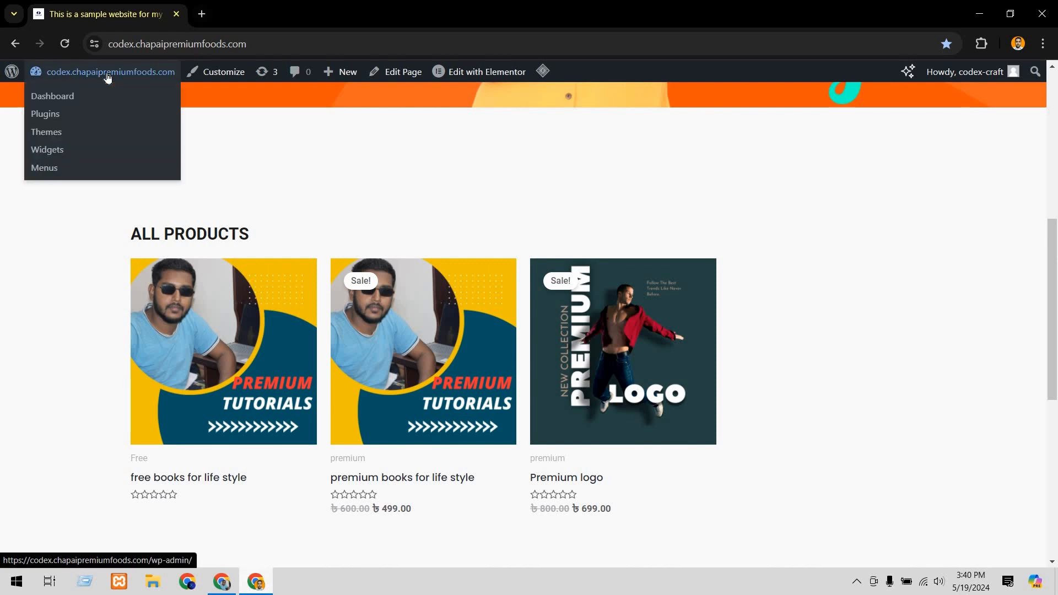
pyautogui.click(61, 100)
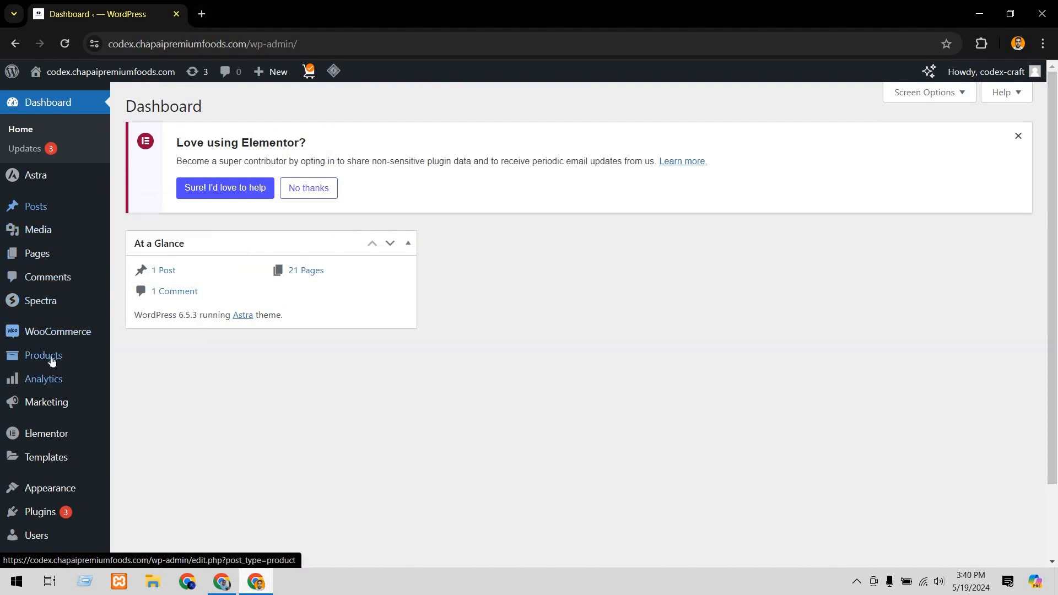
pyautogui.moveTo(91, 358)
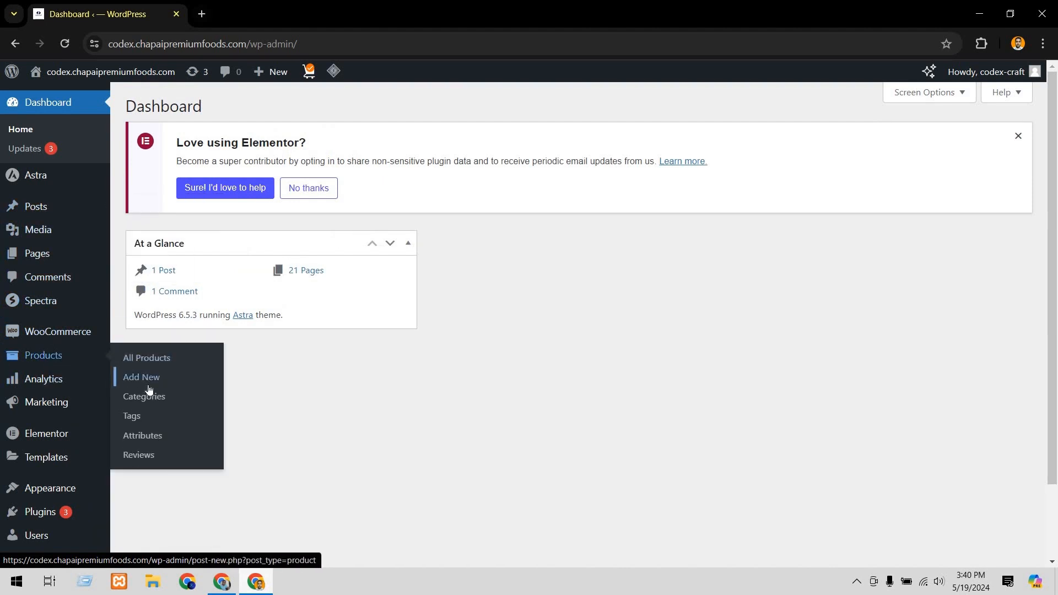
pyautogui.click(164, 386)
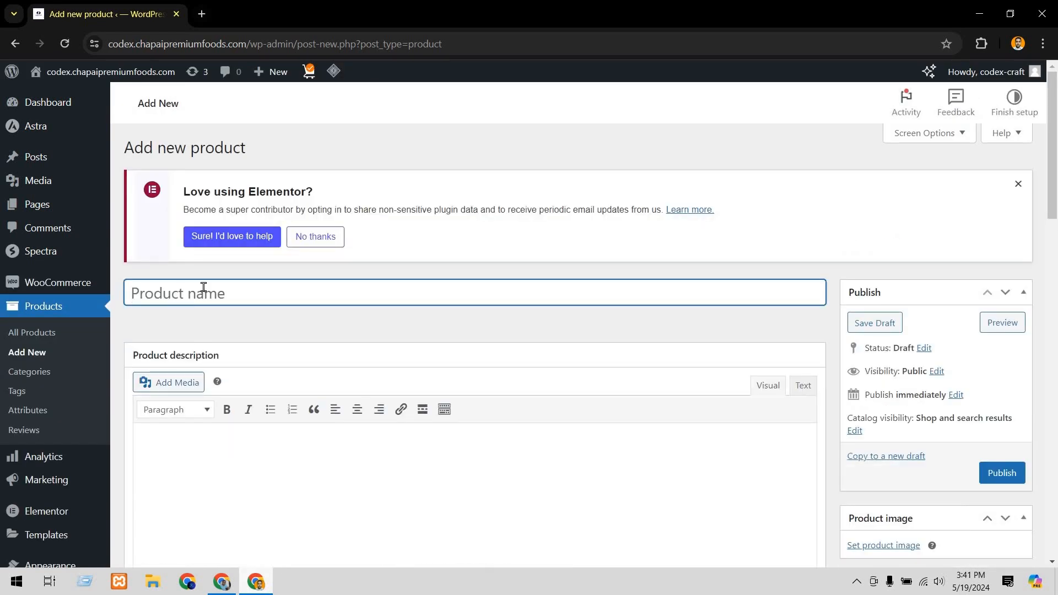
pyautogui.click(204, 287)
pyautogui.write('Indian Sari')
# - Enter "long description" as the product description and "short description" as the product short description
pyautogui.scroll(-1, 259, 368)
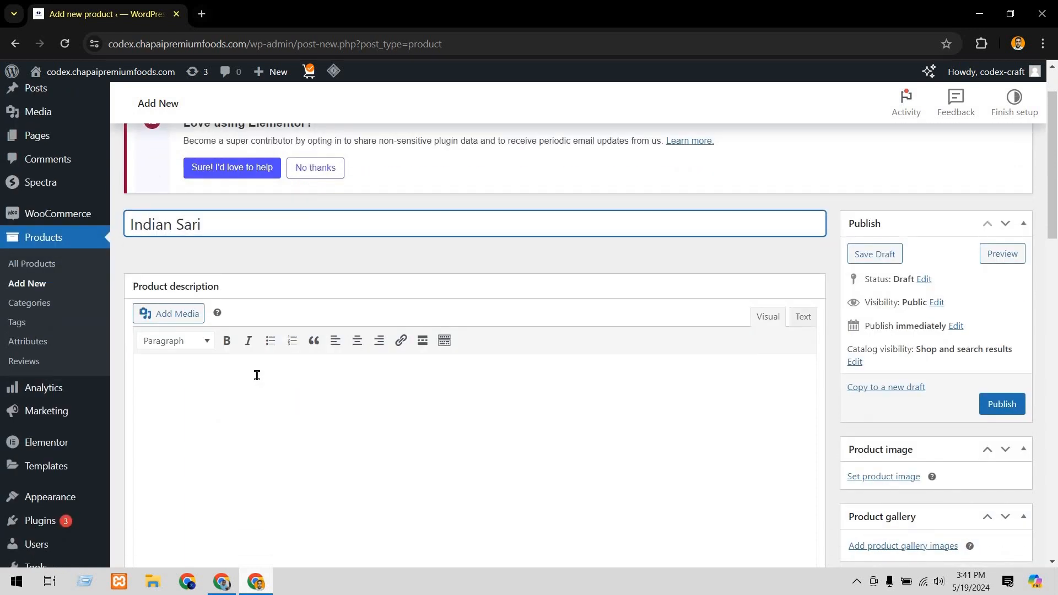
pyautogui.click(257, 376)
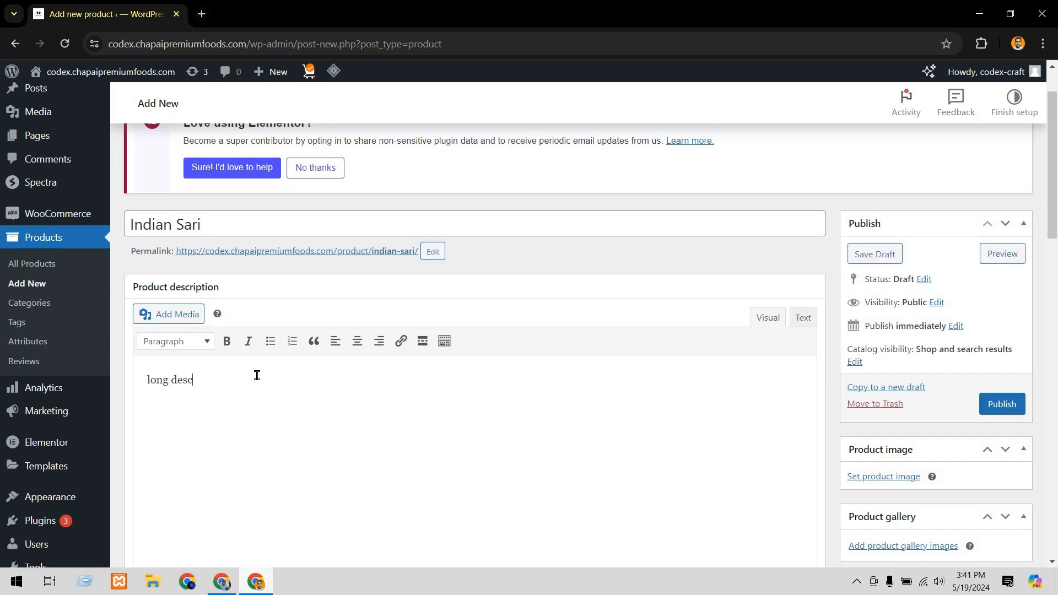
pyautogui.write('long description')
pyautogui.scroll(-5, 242, 386)
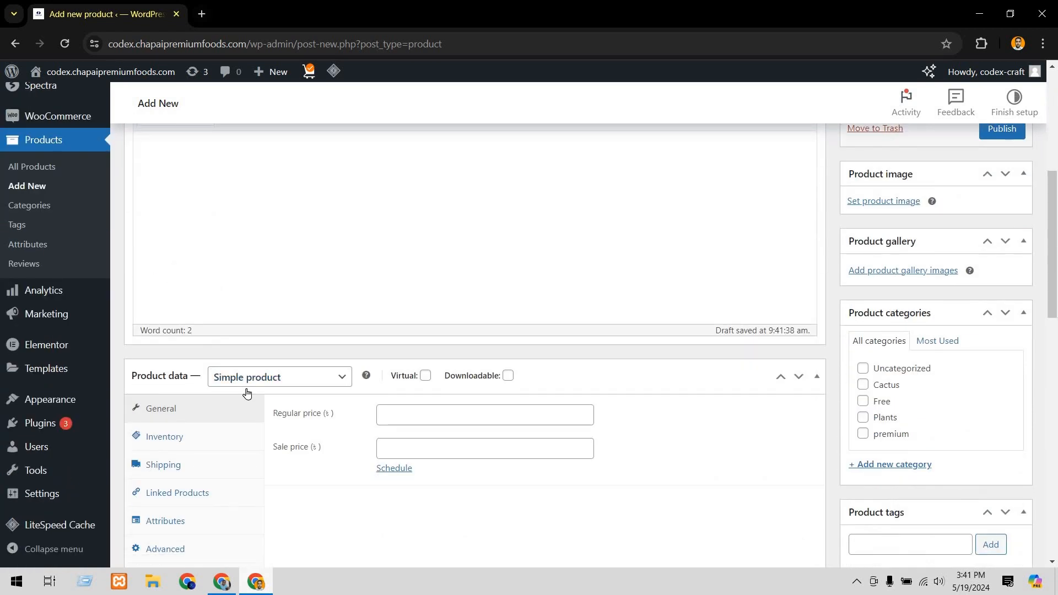
pyautogui.scroll(-5, 243, 388)
pyautogui.click(198, 309)
pyautogui.write('s')
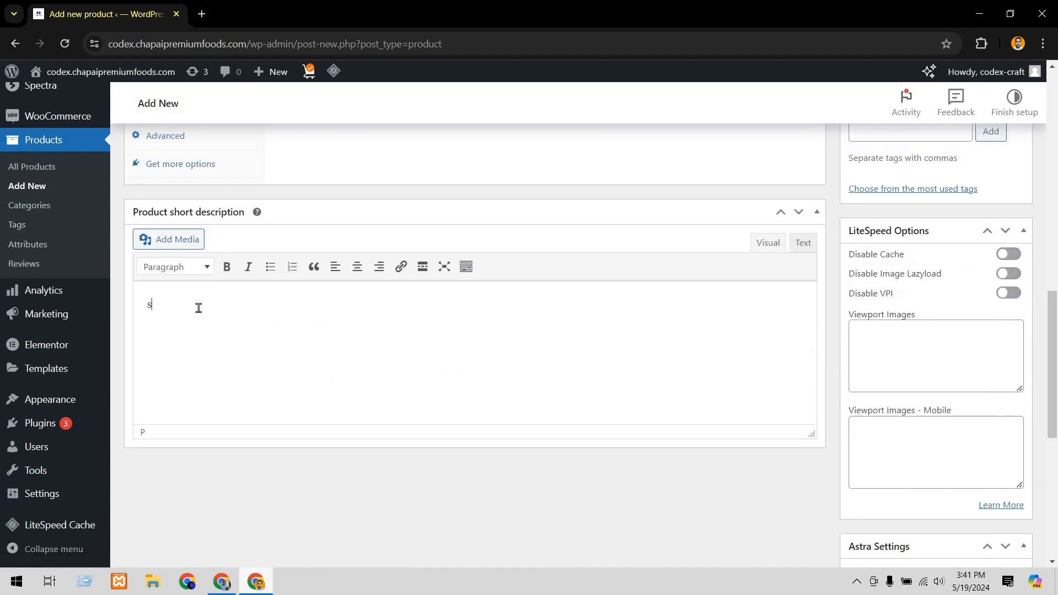
pyautogui.write('hort description')
# - Set the regular price of the Indian Sari product to 2500
pyautogui.scroll(6, 407, 383)
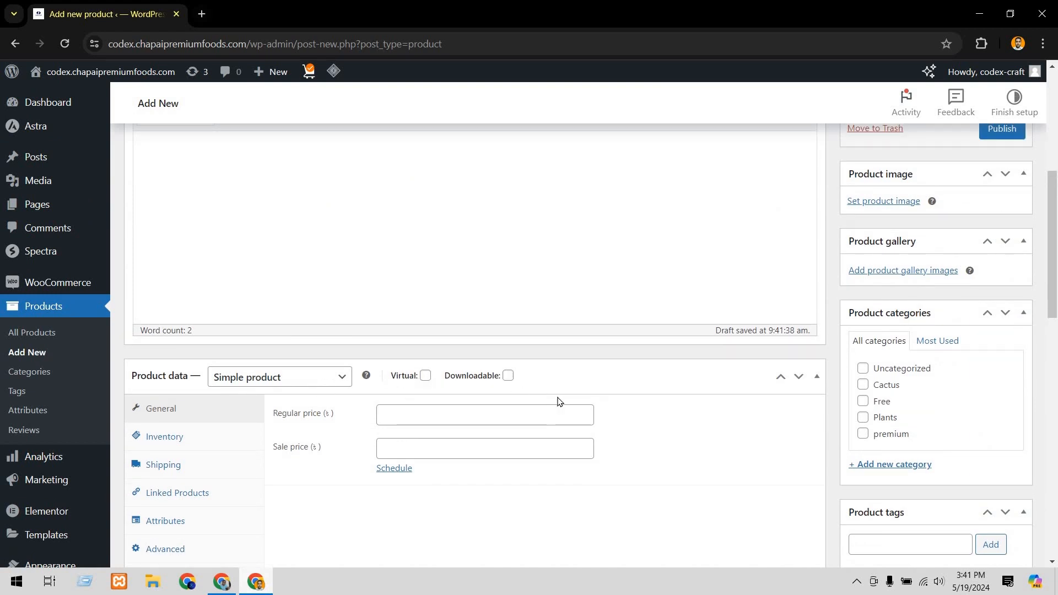
pyautogui.click(413, 412)
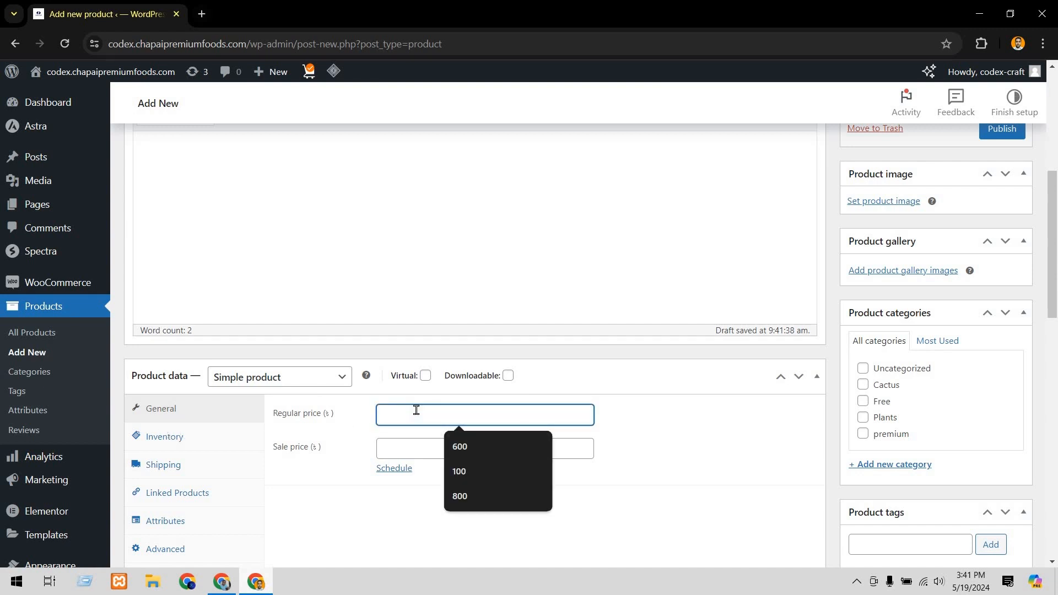
pyautogui.write('2500')
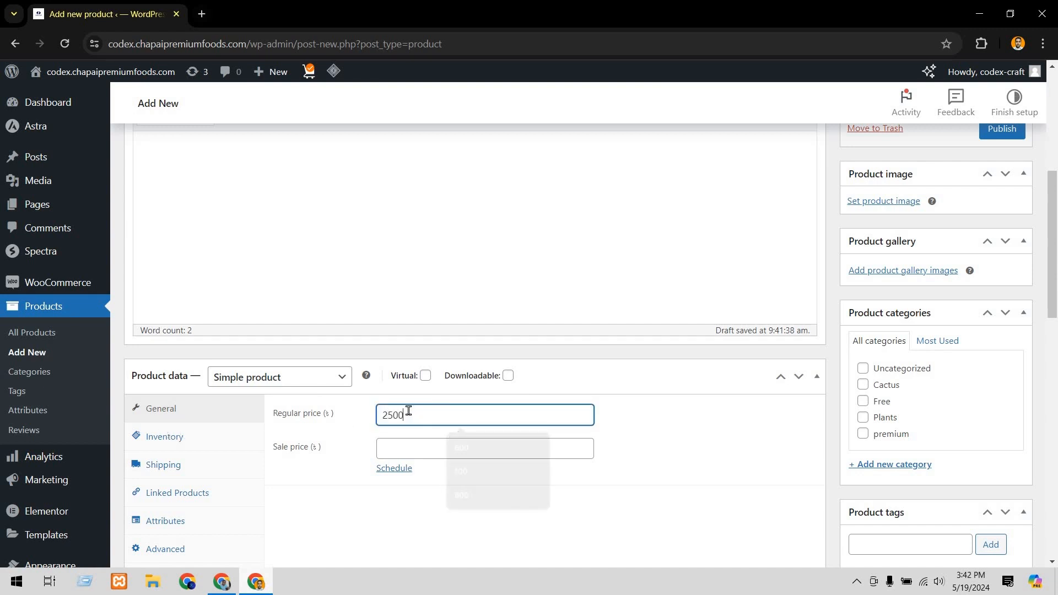
# - Set the sale price of the Indian Sari product to 1899
pyautogui.click(411, 446)
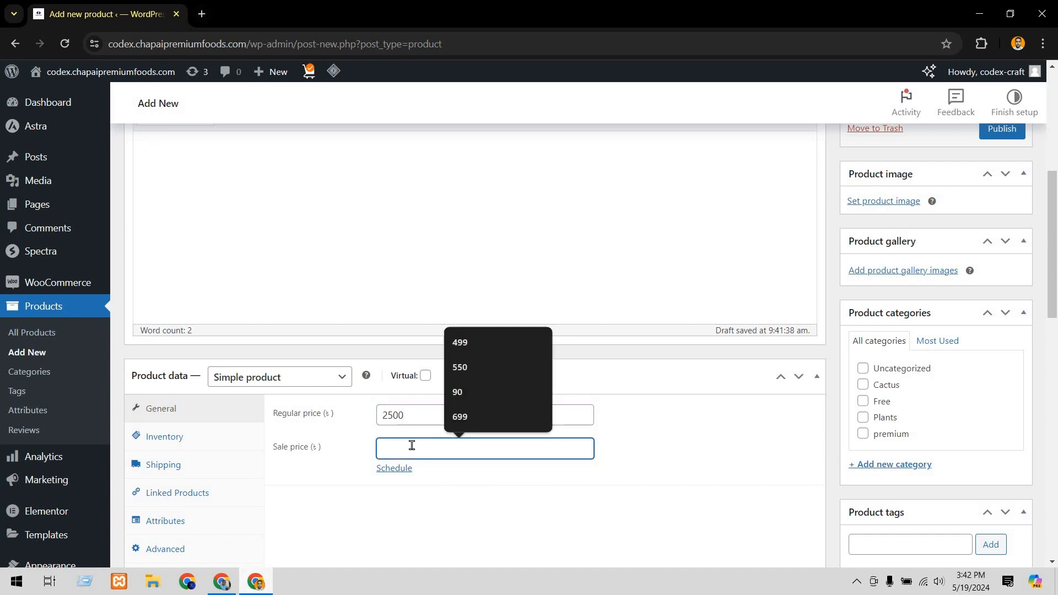
pyautogui.write('1899')
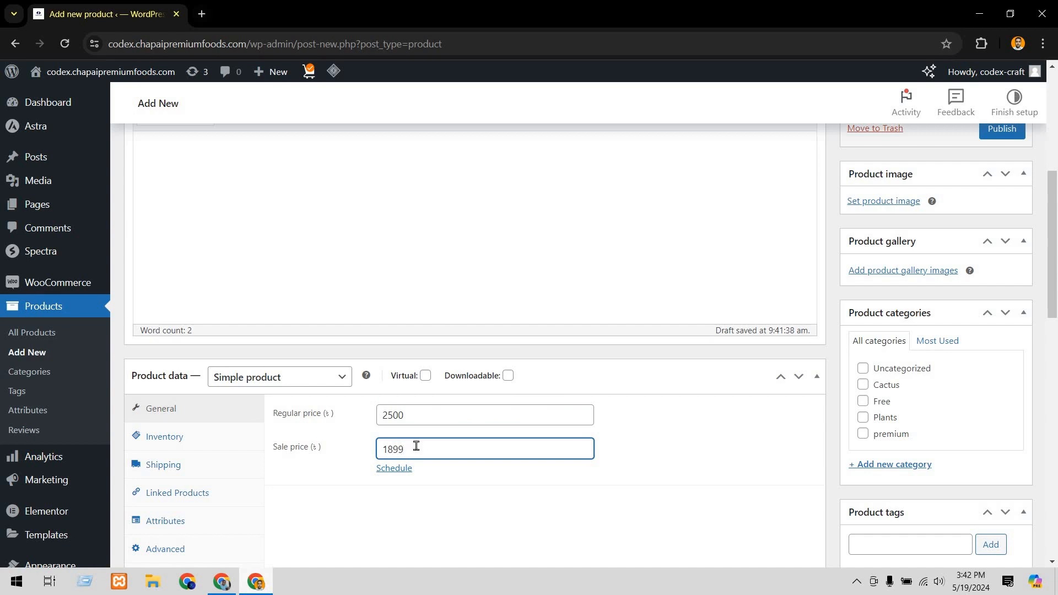
# - Upload 3.png from the Others (F:) drive and set it as the product image
pyautogui.scroll(5, 681, 421)
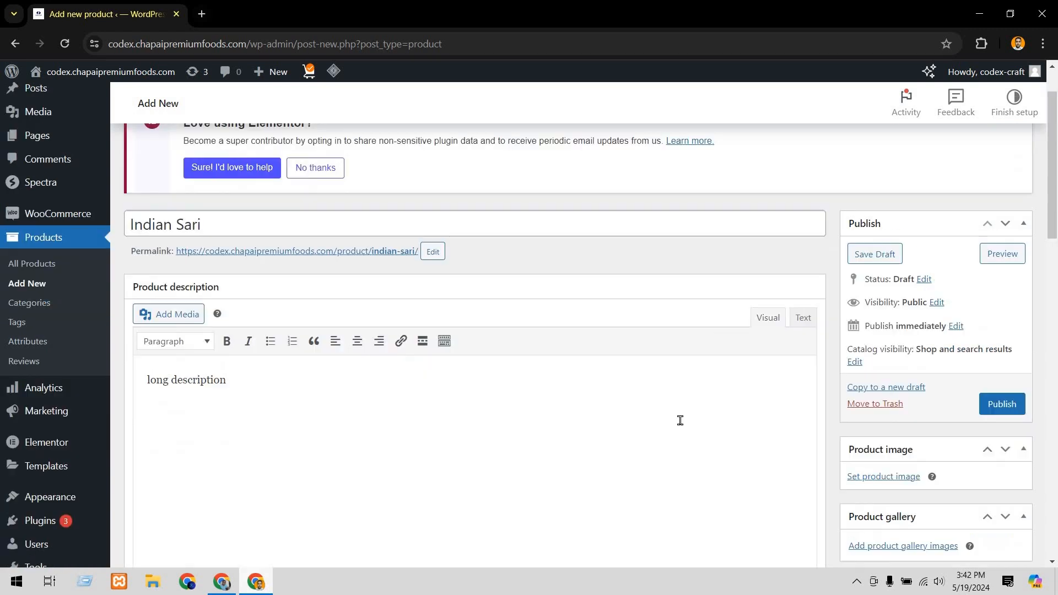
pyautogui.scroll(-1, 685, 411)
pyautogui.scroll(-2, 882, 287)
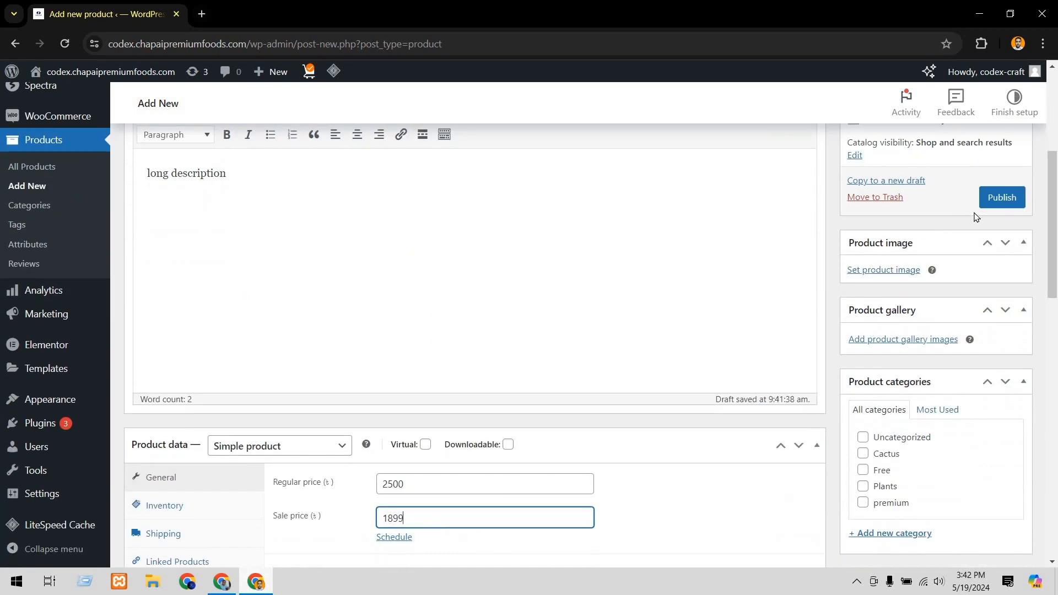
pyautogui.click(891, 271)
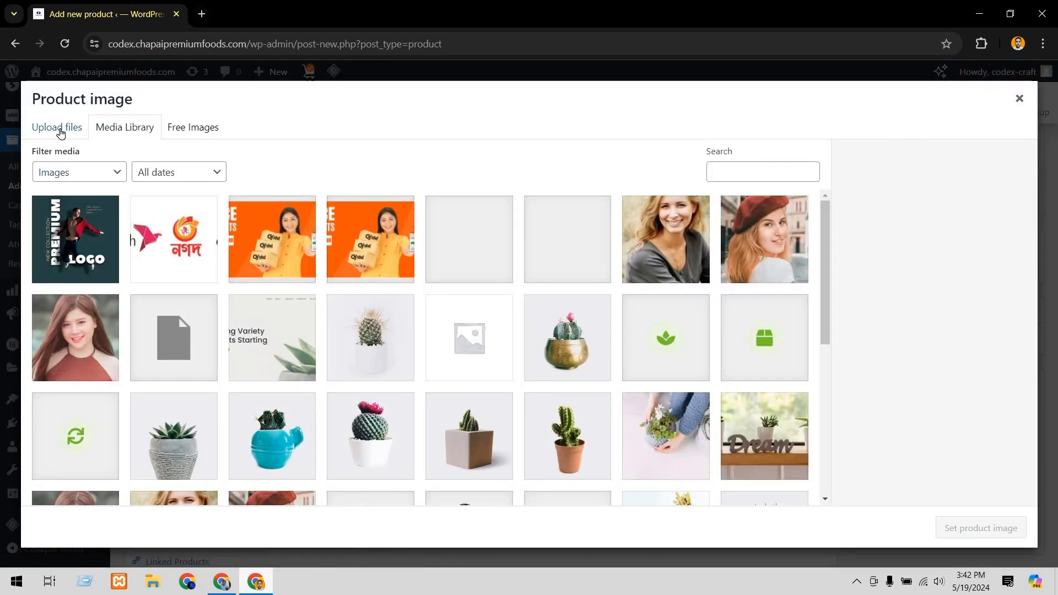
pyautogui.click(60, 132)
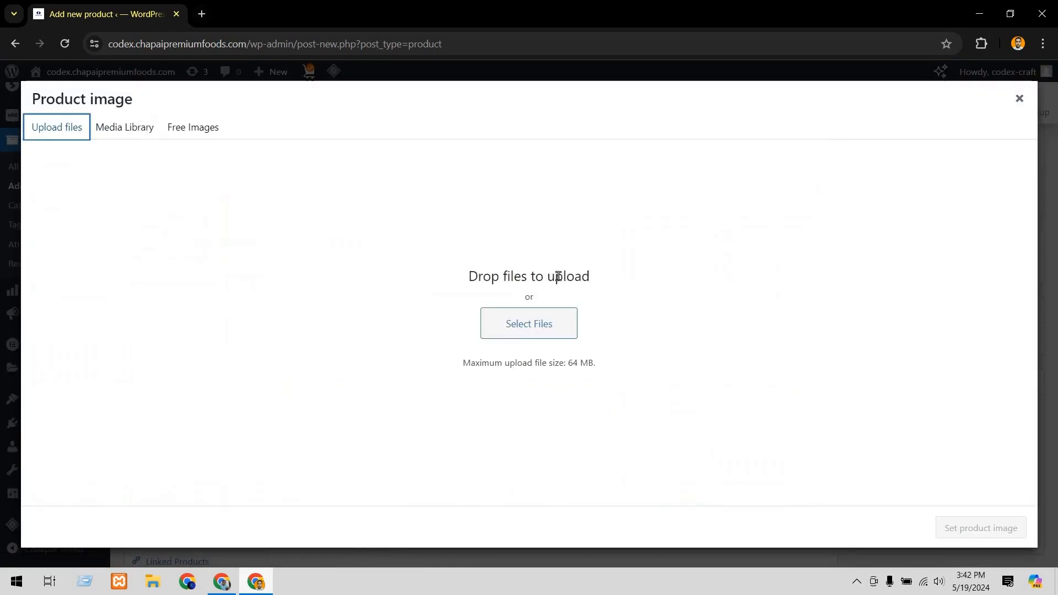
pyautogui.click(528, 331)
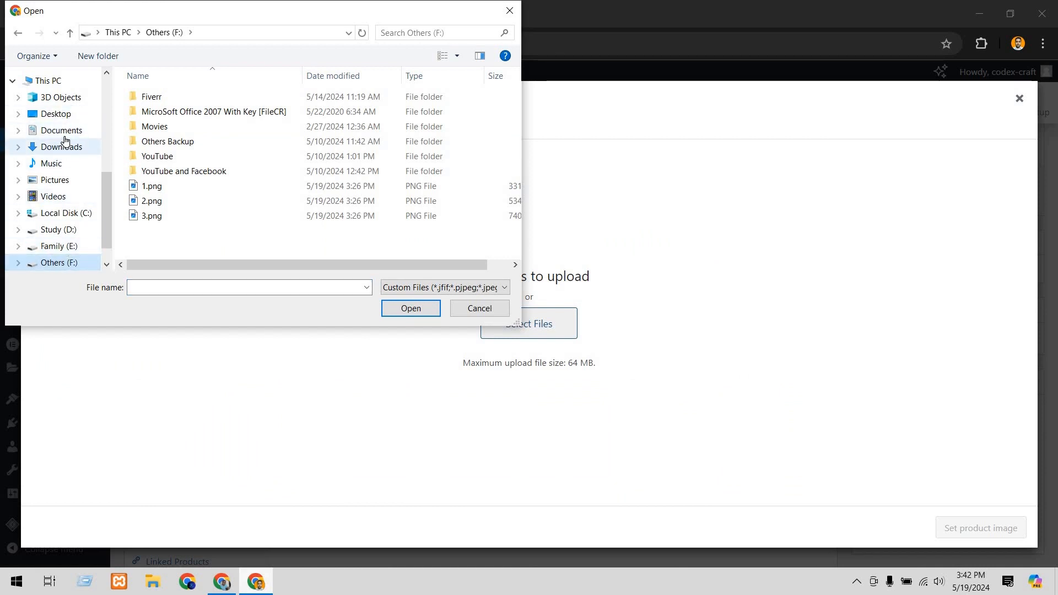
pyautogui.click(175, 217)
pyautogui.click(412, 308)
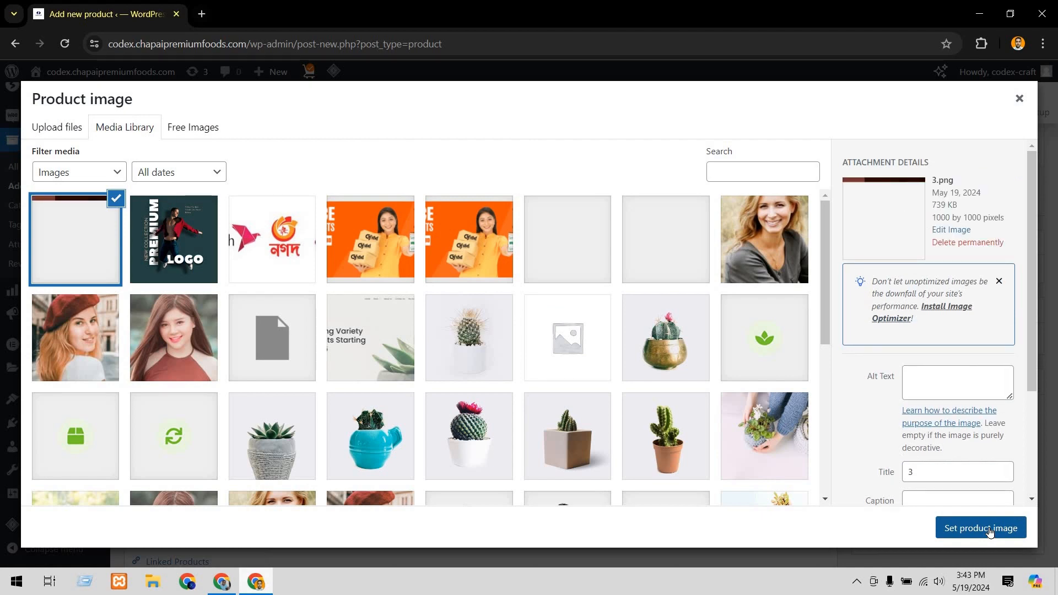
pyautogui.click(989, 529)
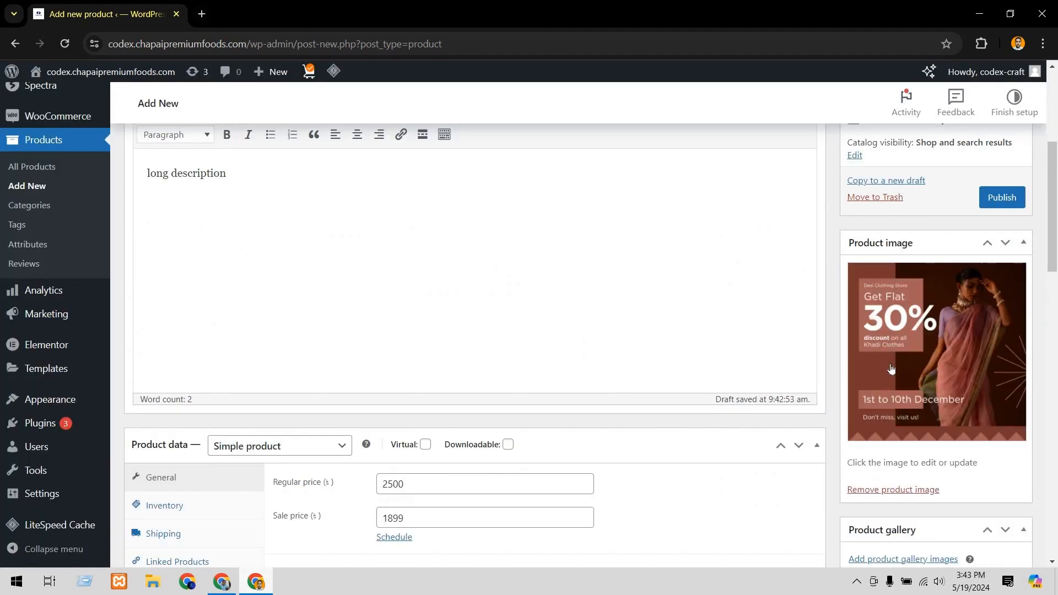
# - Add the uploaded sari image to the product gallery twice from the media library
pyautogui.scroll(-3, 892, 375)
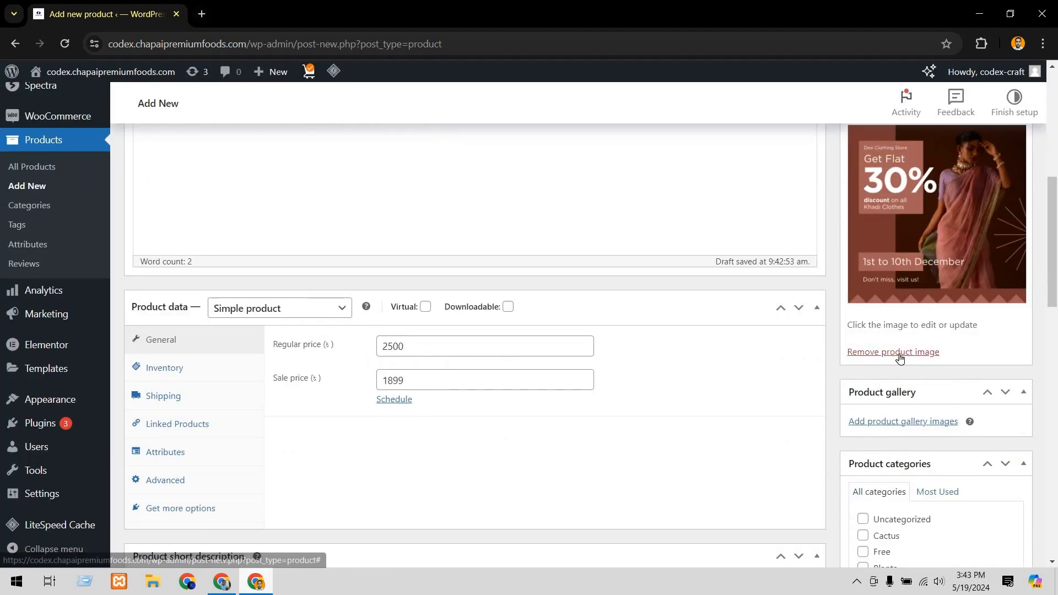
pyautogui.click(899, 422)
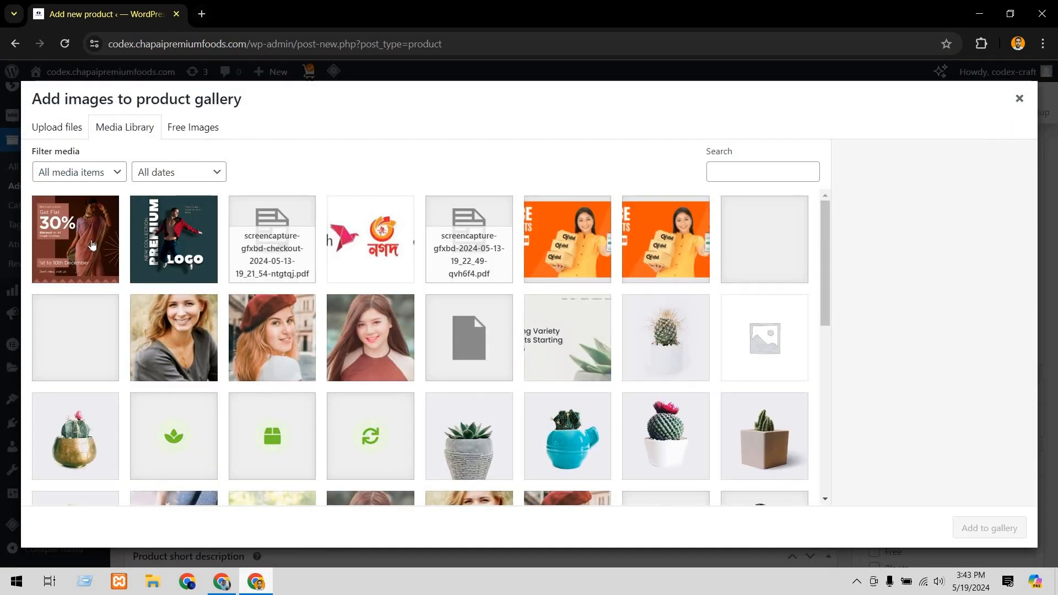
pyautogui.click(82, 238)
pyautogui.click(971, 530)
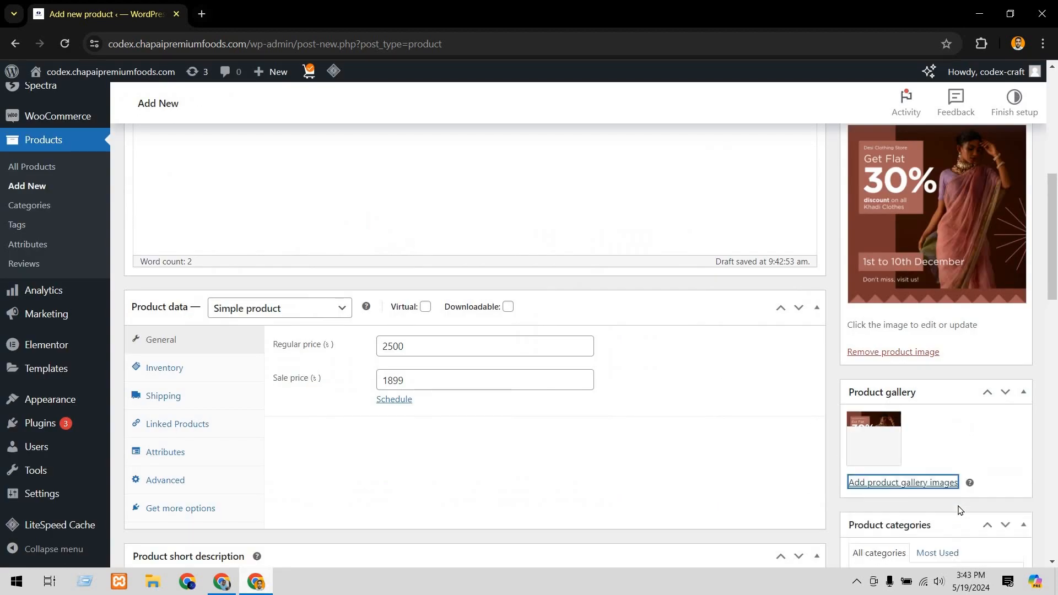
pyautogui.click(937, 489)
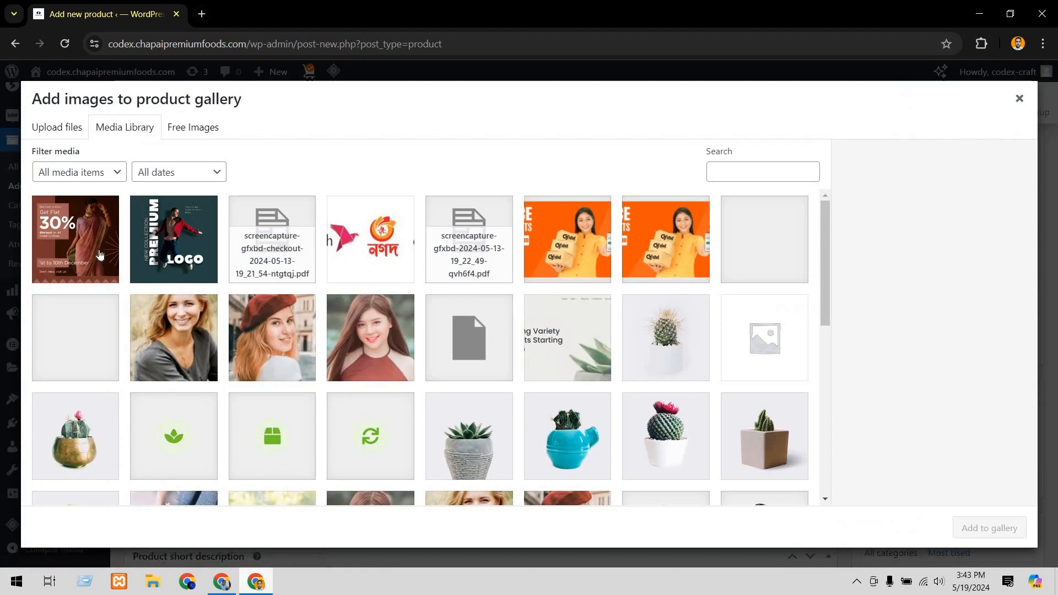
pyautogui.click(83, 258)
pyautogui.click(988, 529)
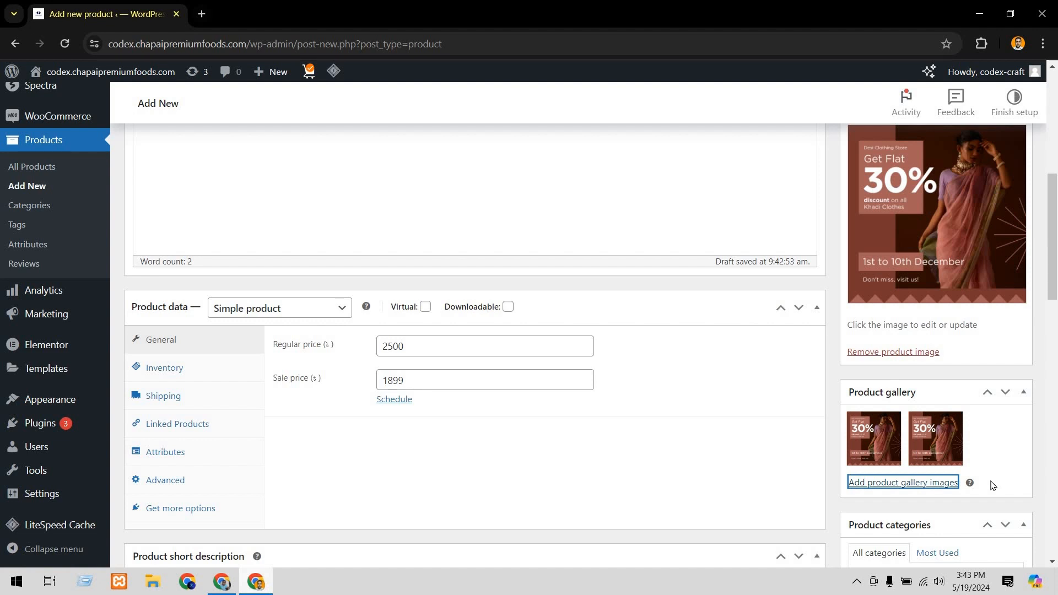
# - Open the site's admin dashboard in a new browser tab
pyautogui.scroll(-6, 986, 481)
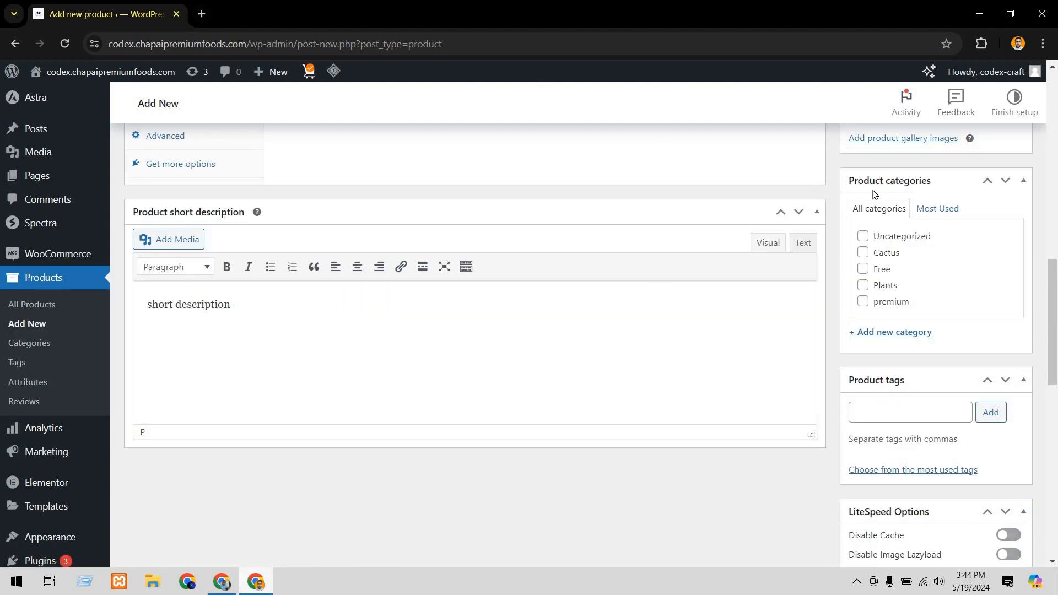
pyautogui.click(202, 14)
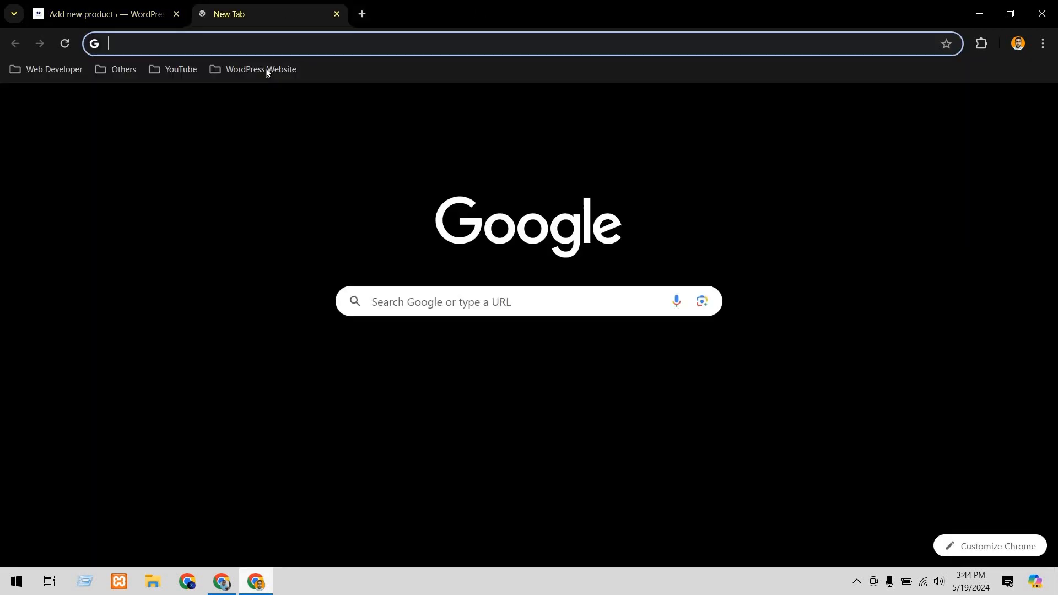
pyautogui.click(264, 71)
pyautogui.click(269, 142)
pyautogui.click(58, 95)
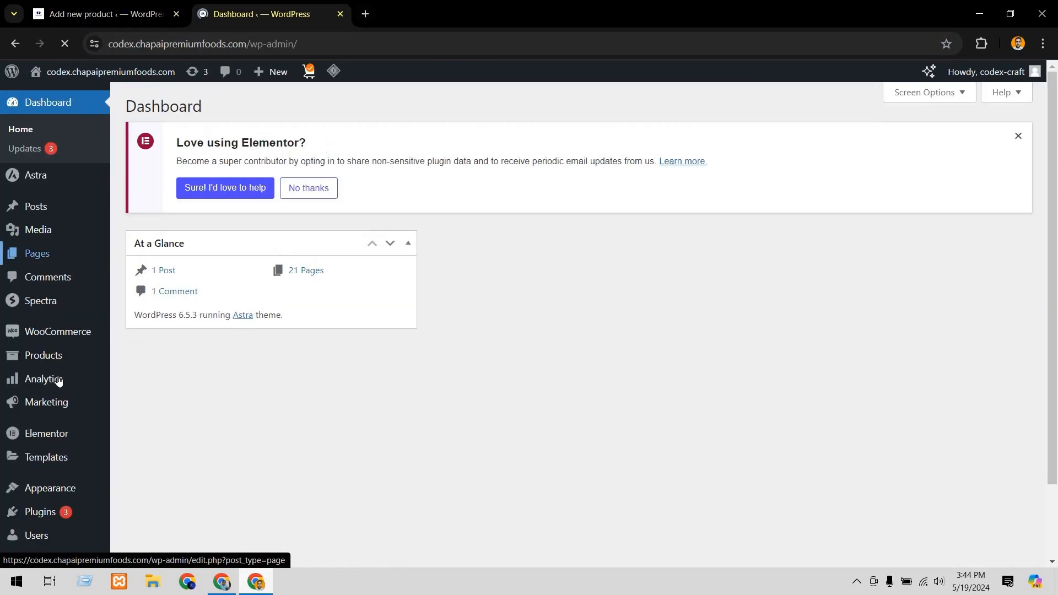
# - On the product categories page, add a new category named "Indian Sari"
pyautogui.write('Sari')
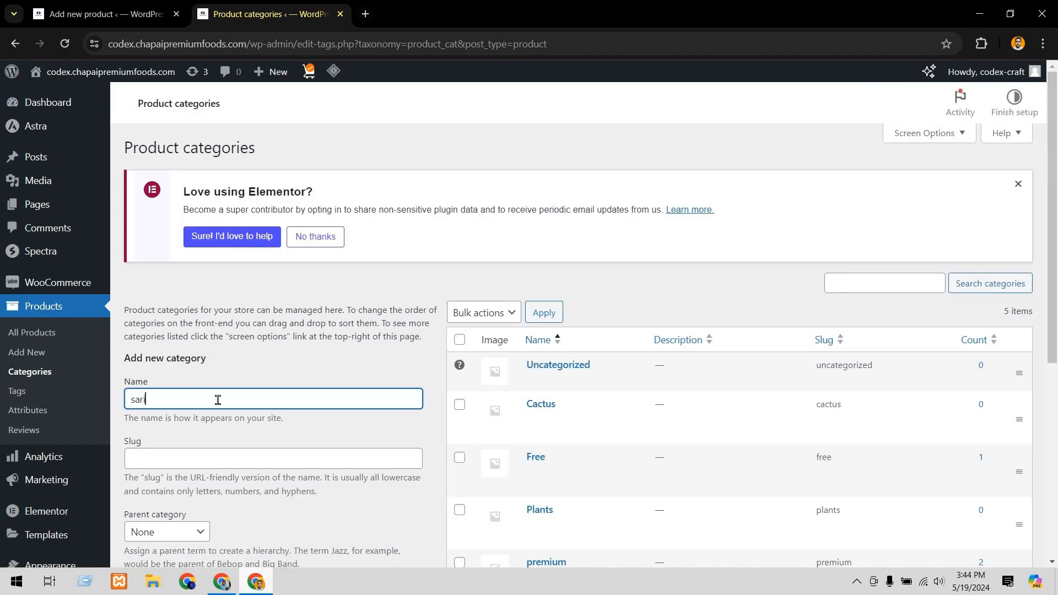
pyautogui.scroll(-4, 175, 386)
pyautogui.scroll(-1, 208, 392)
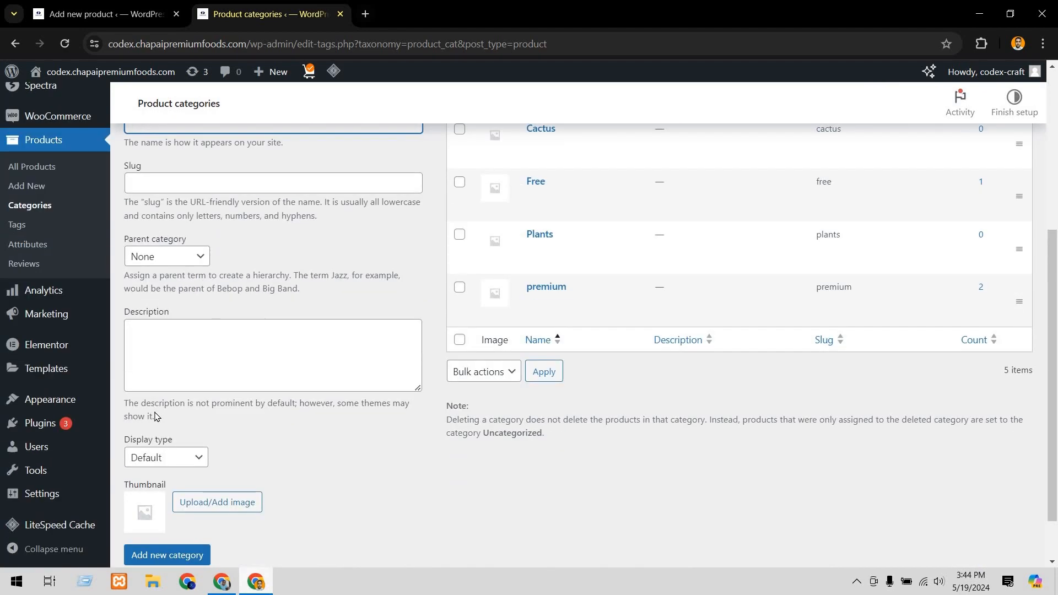
pyautogui.write('Indian Sari')
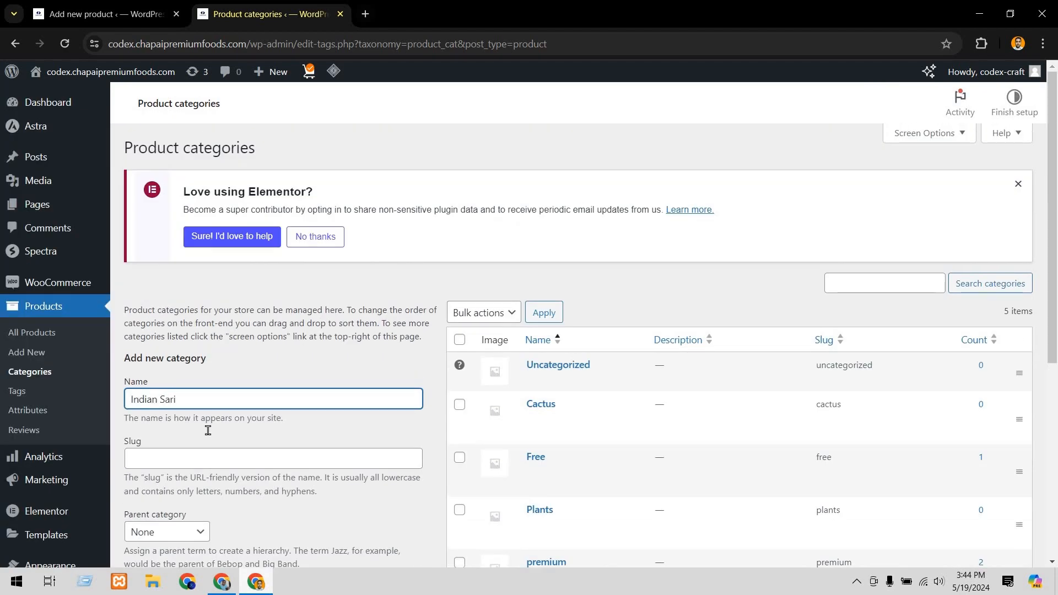
pyautogui.scroll(-7, 208, 431)
pyautogui.click(167, 502)
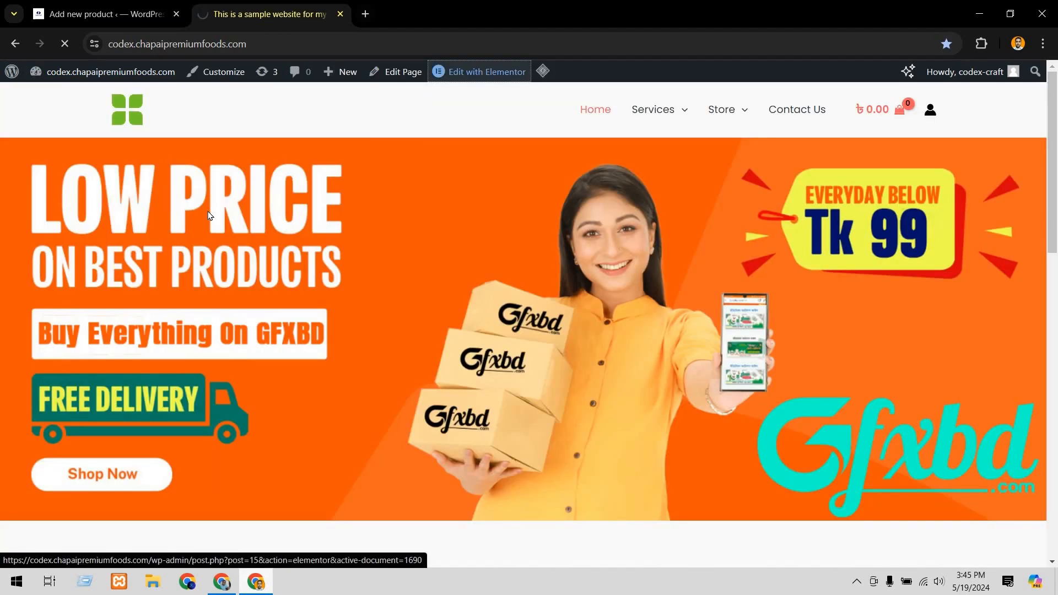
# - Edit the home page with Elementor, add ",indian-sari" to the category list of the All Products shortcode, and update the page
pyautogui.click(477, 71)
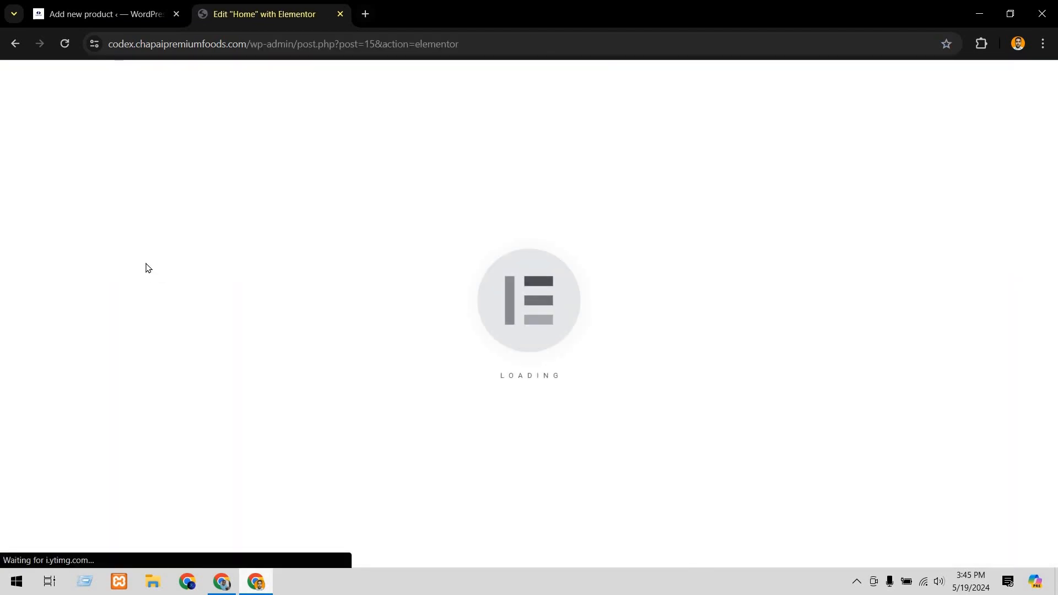
pyautogui.scroll(-3, 133, 351)
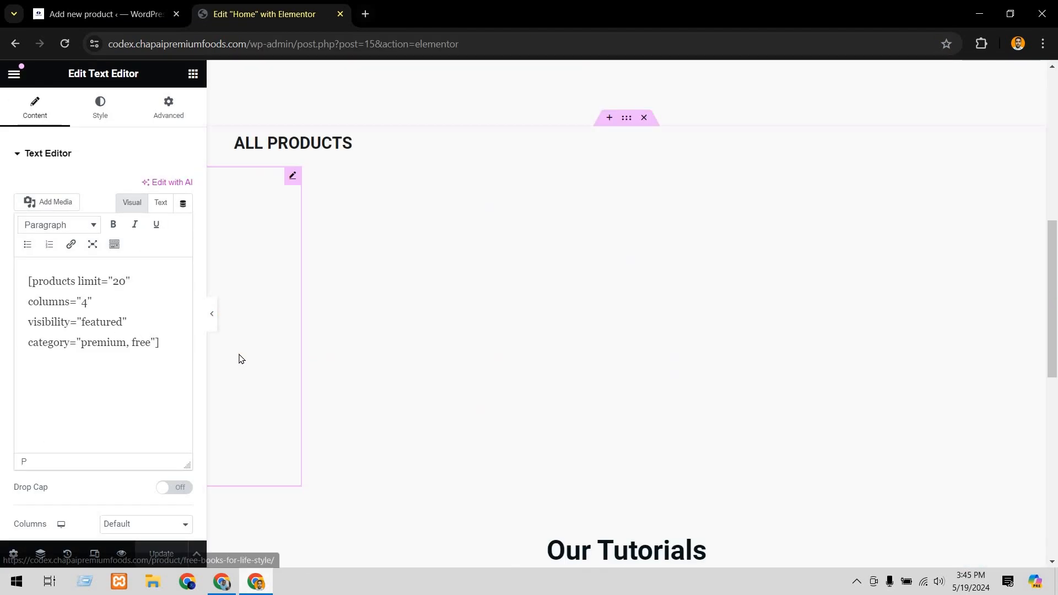
pyautogui.write(',indian-sari')
pyautogui.click(153, 555)
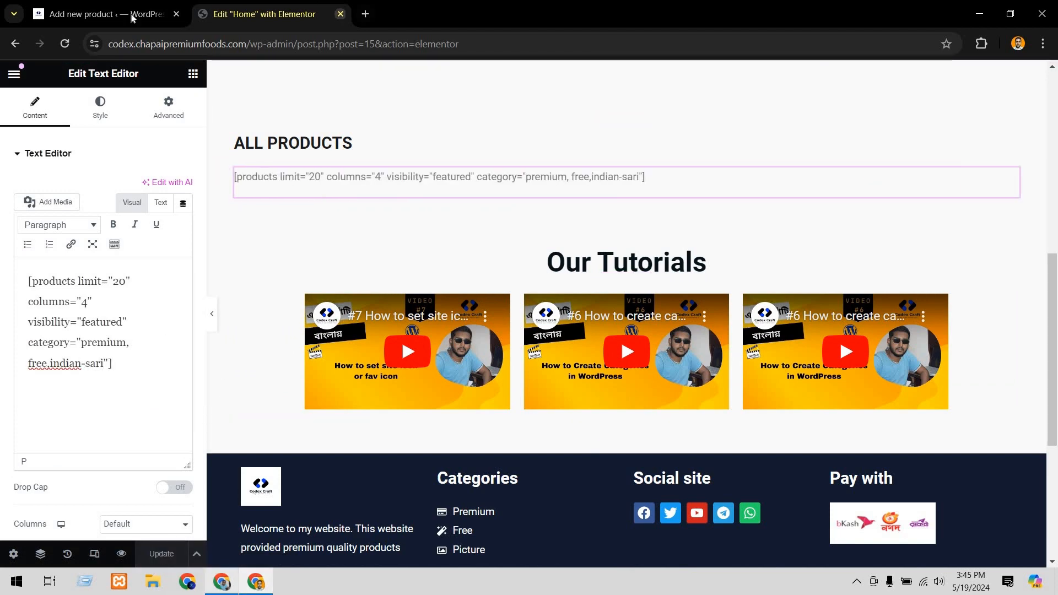
# - Return to the new product draft, assign it to the Indian Sari category, and publish it
pyautogui.click(132, 16)
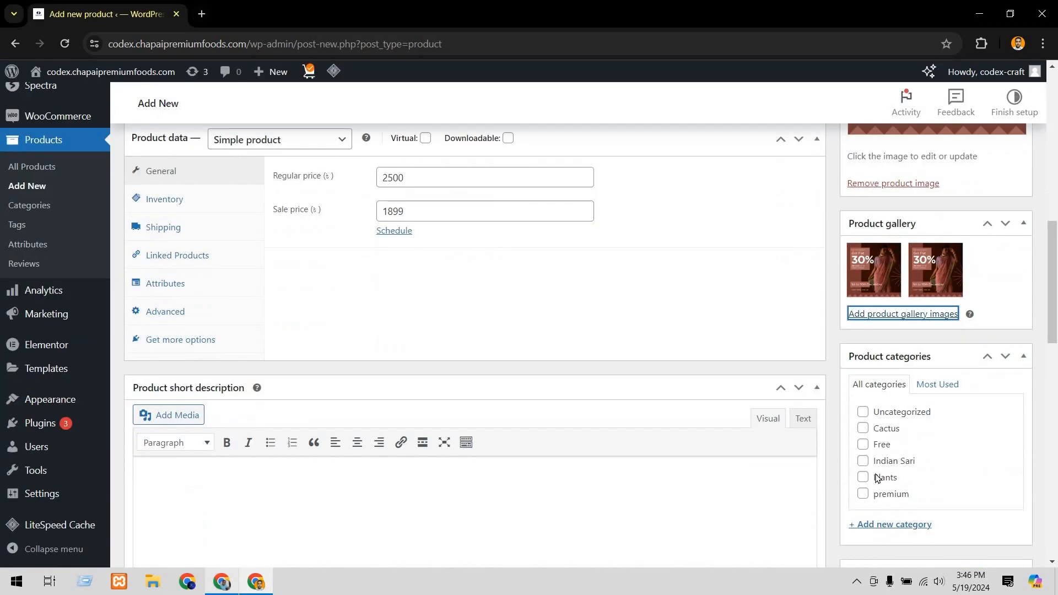
pyautogui.click(910, 463)
pyautogui.scroll(-3, 904, 423)
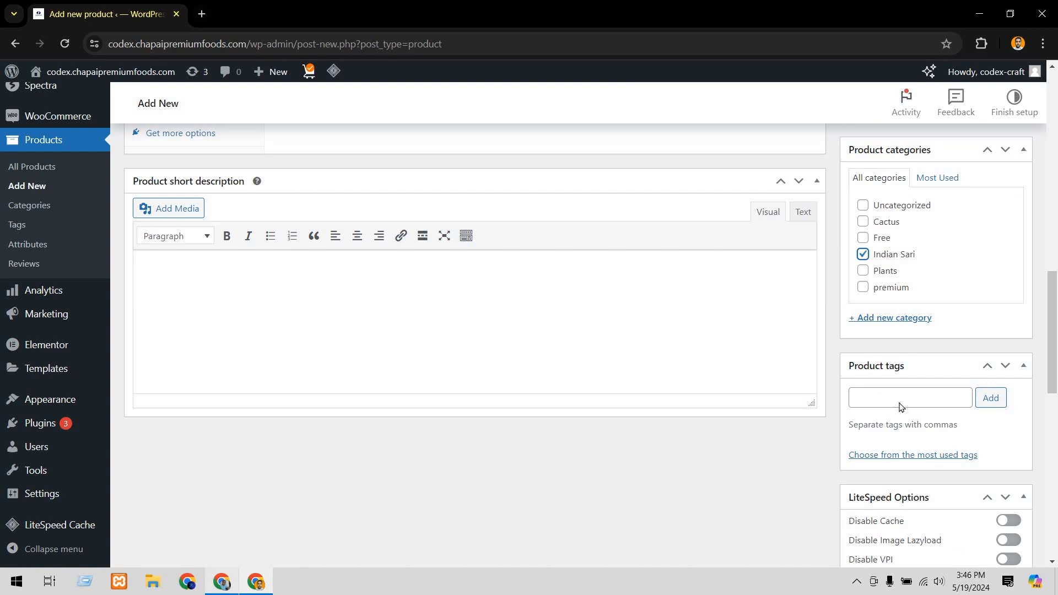
pyautogui.scroll(-5, 900, 407)
pyautogui.scroll(3, 907, 288)
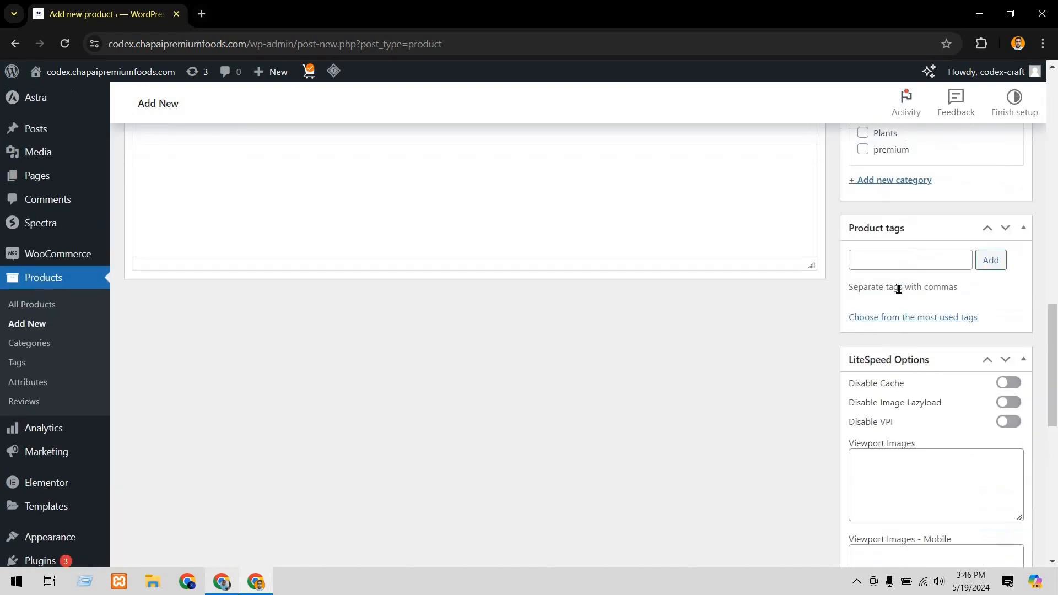
pyautogui.scroll(-6, 913, 380)
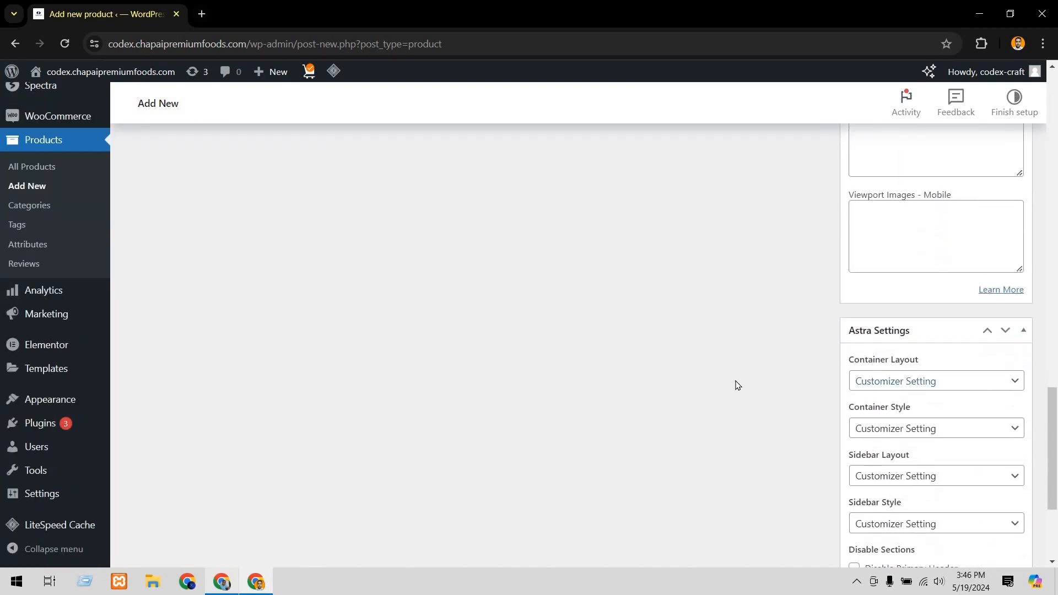
pyautogui.scroll(-3, 491, 436)
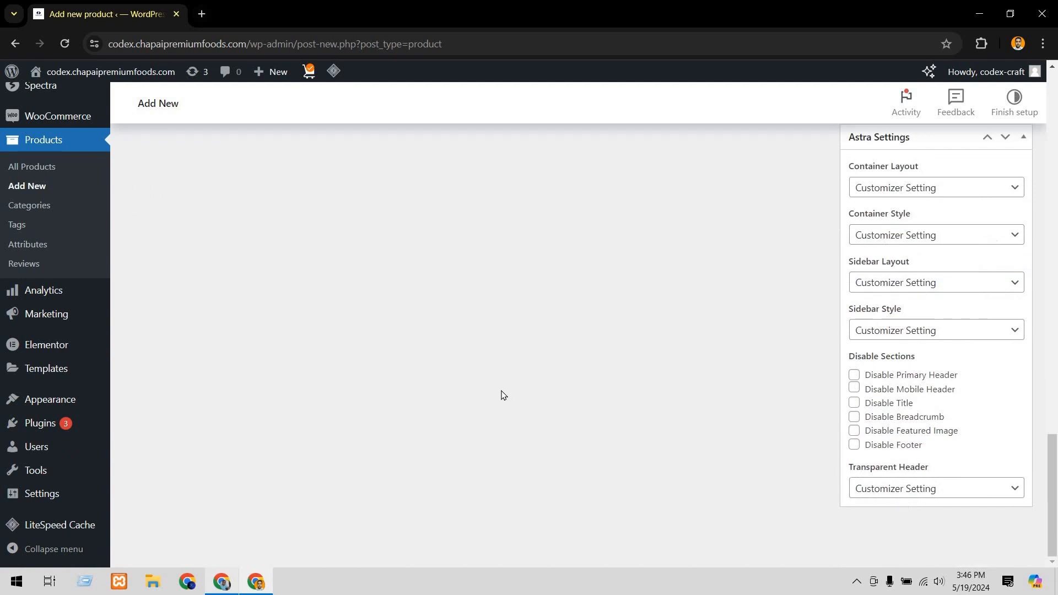
pyautogui.scroll(20, 500, 394)
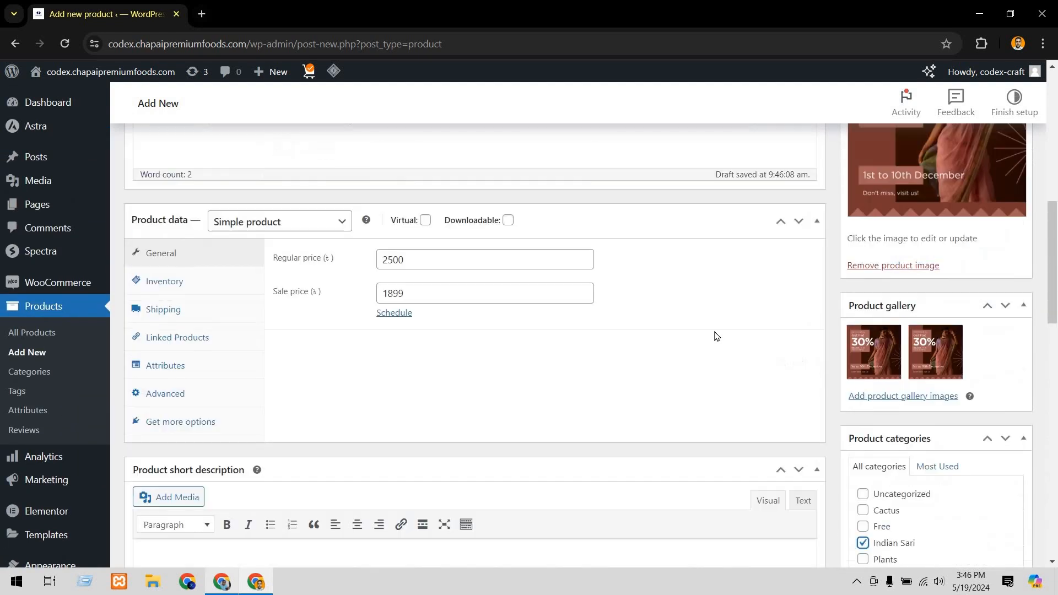
pyautogui.scroll(1, 979, 236)
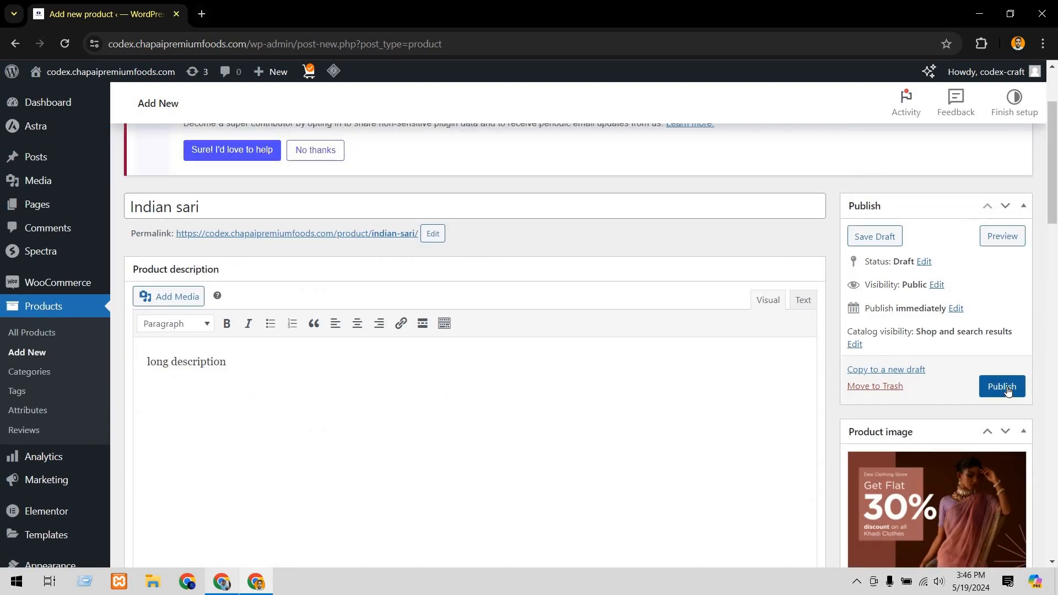
pyautogui.click(1002, 387)
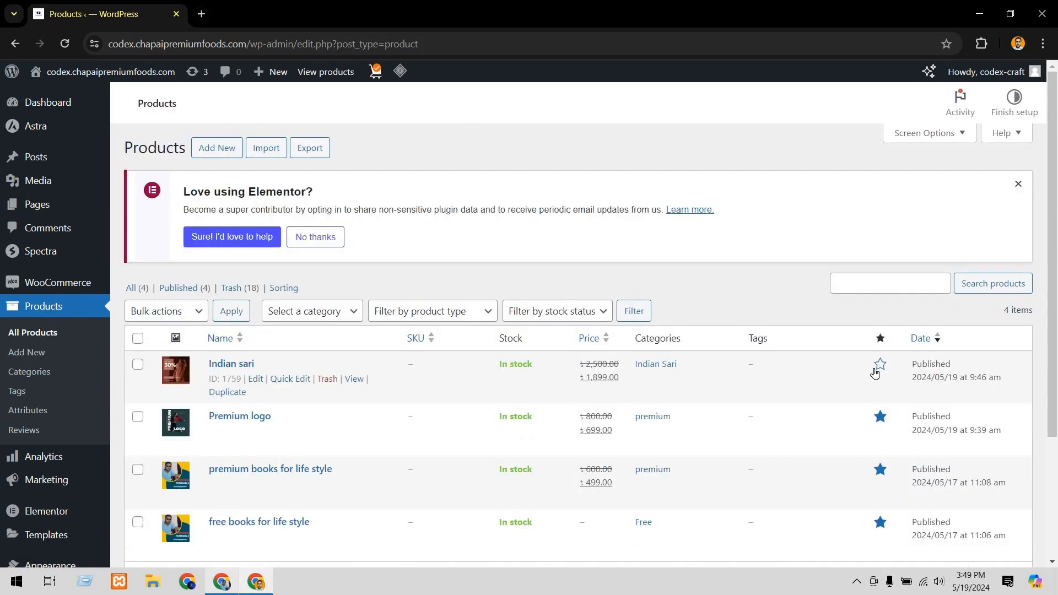
# - Mark Indian sari as featured in the products list and view the home page's All Products section
pyautogui.click(881, 368)
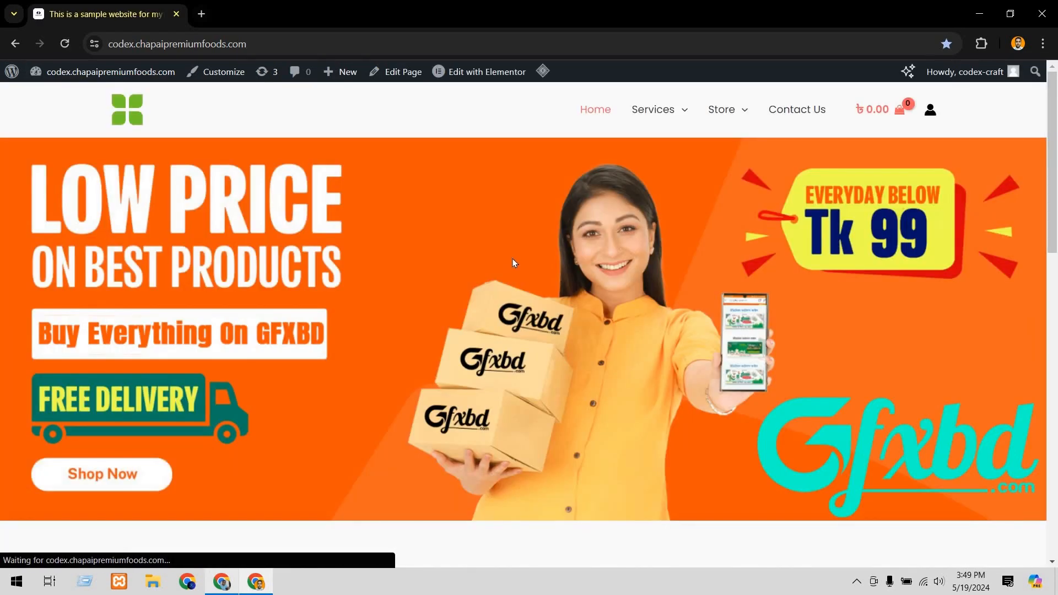
pyautogui.scroll(-6, 513, 260)
pyautogui.scroll(-1, 380, 342)
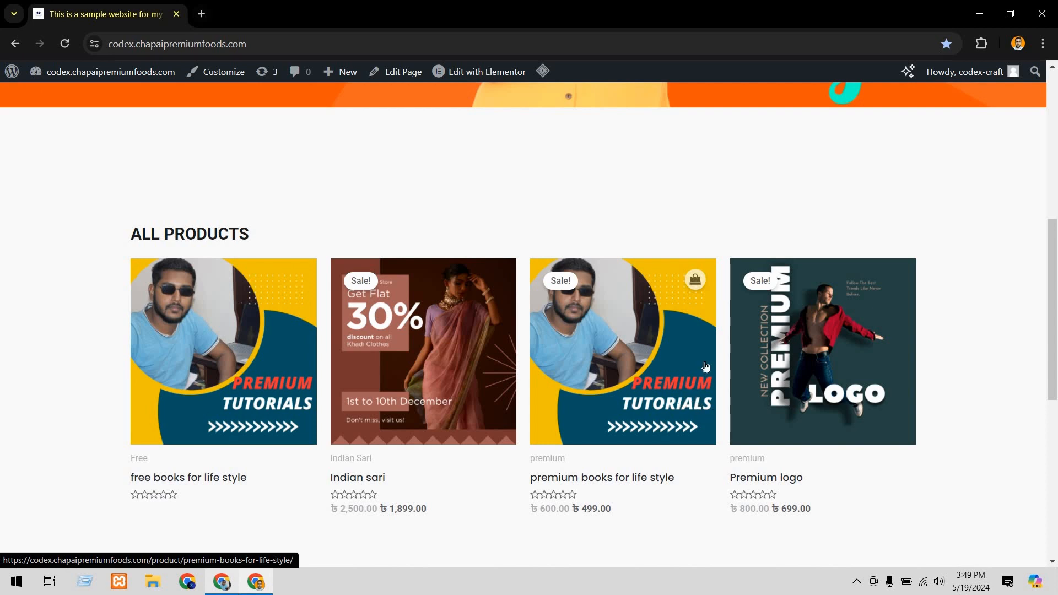
# - Open the Indian sari product page from the storefront and view its second gallery image
pyautogui.click(462, 402)
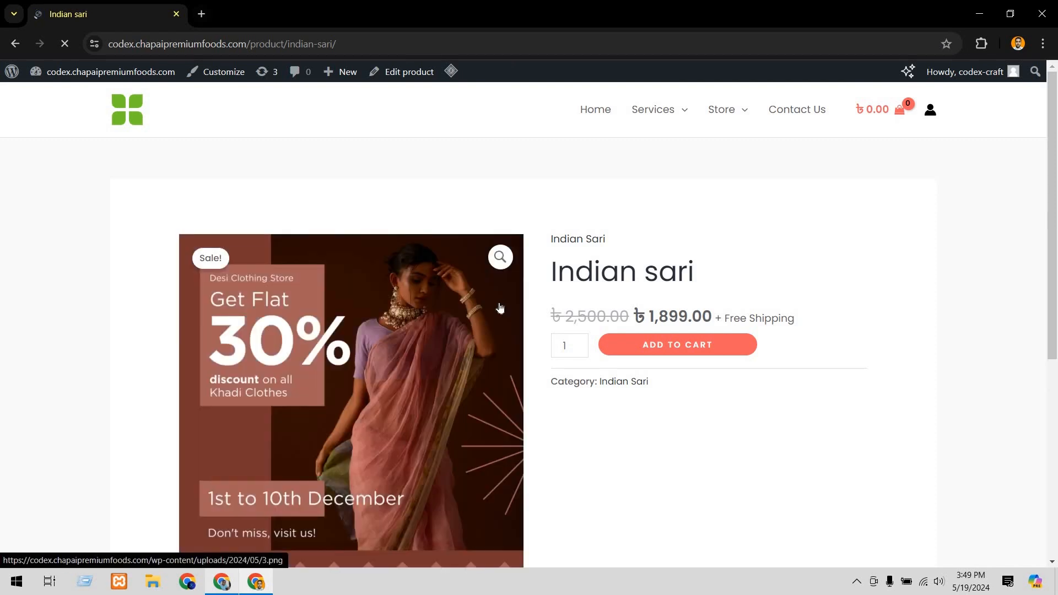
pyautogui.scroll(-4, 280, 423)
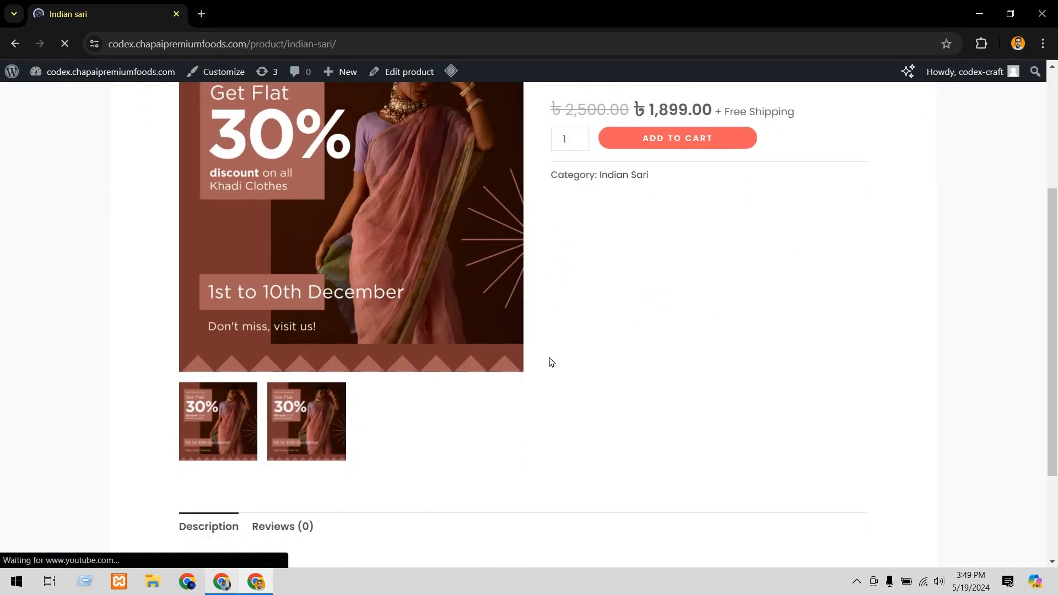
pyautogui.scroll(1, 369, 347)
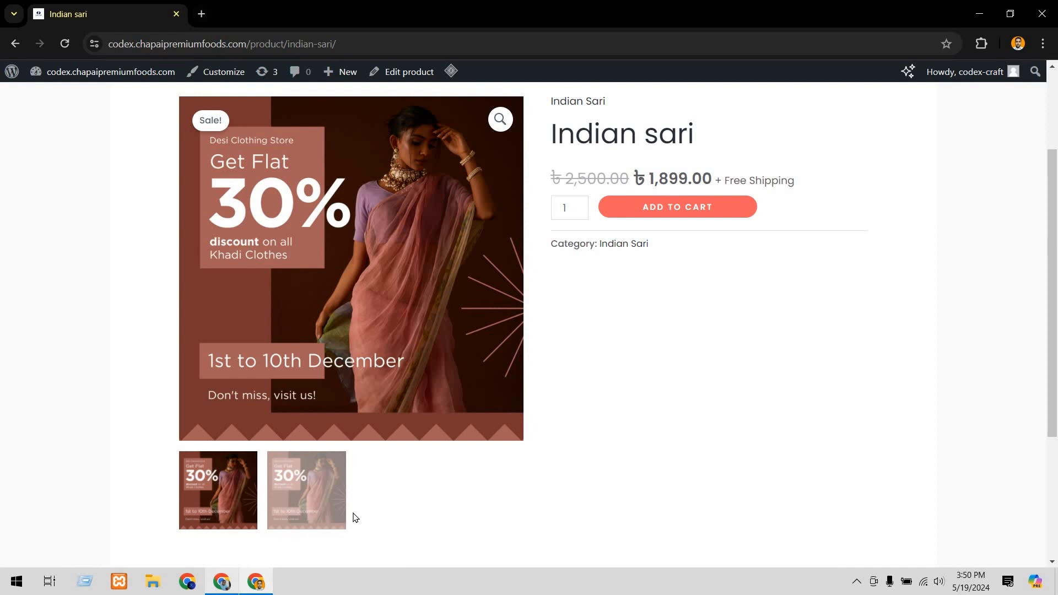
pyautogui.click(297, 485)
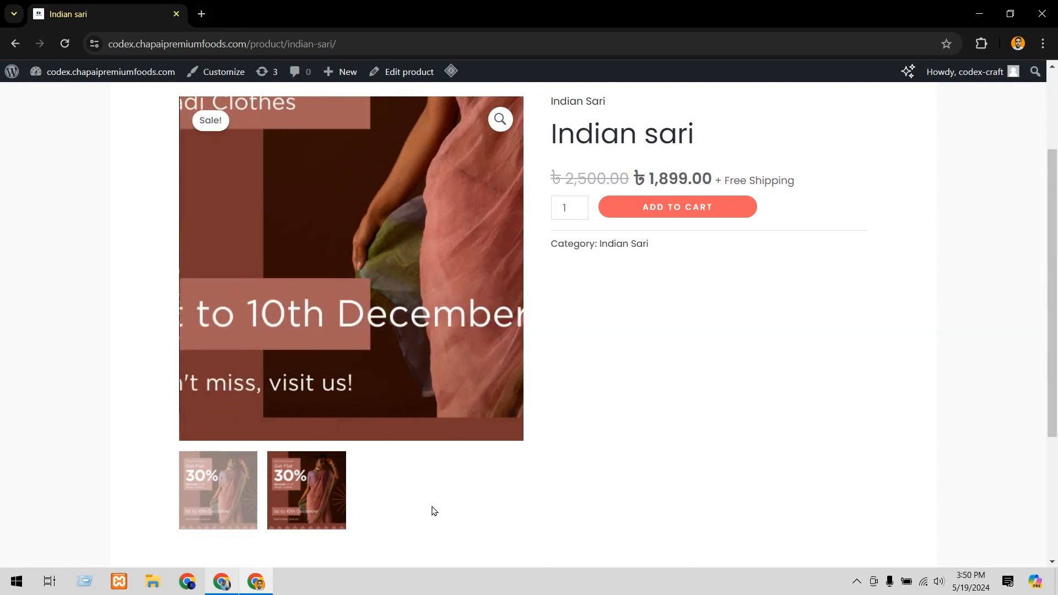
# - Add one Indian sari to the cart from its product page
pyautogui.scroll(3, 726, 484)
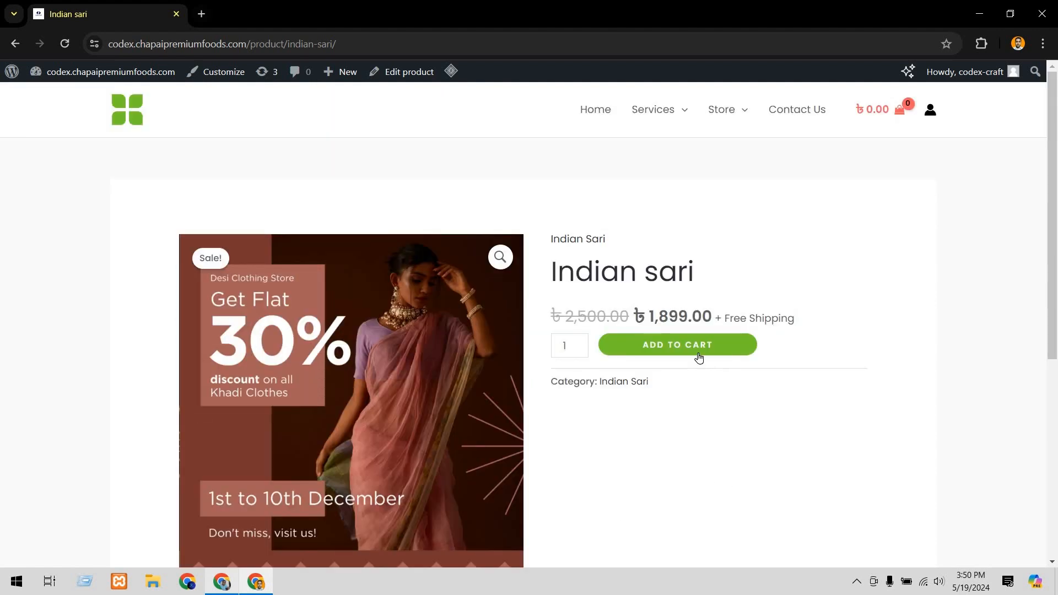
pyautogui.click(699, 353)
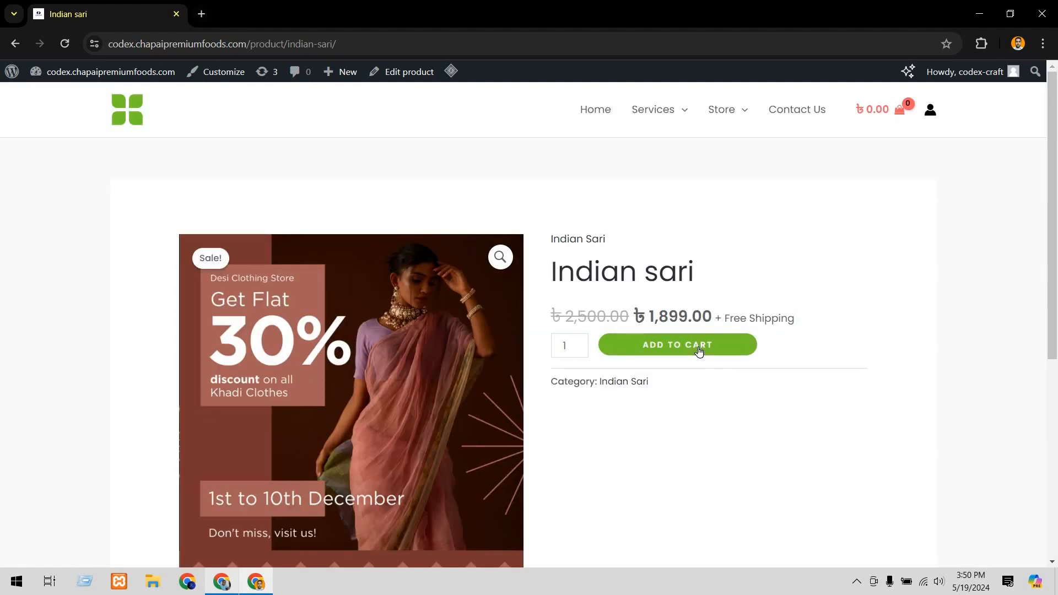